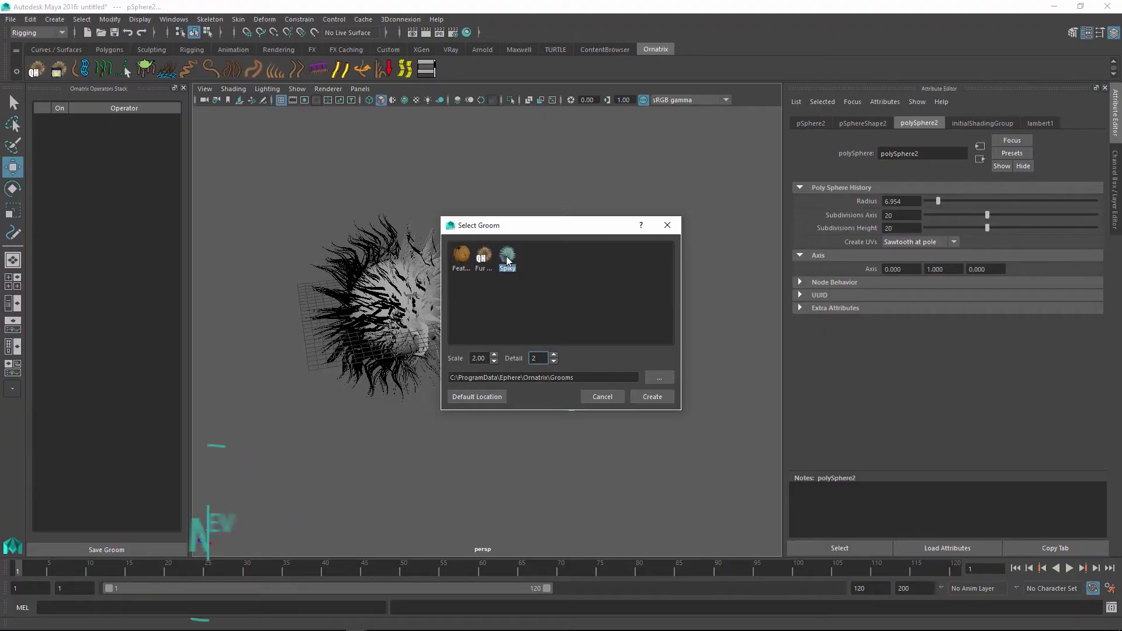
Create the selected groom on the second sphere with scale 2.00 and detail 2
left_click(652, 397)
left_click_drag(584, 305, 561, 316, "alt")
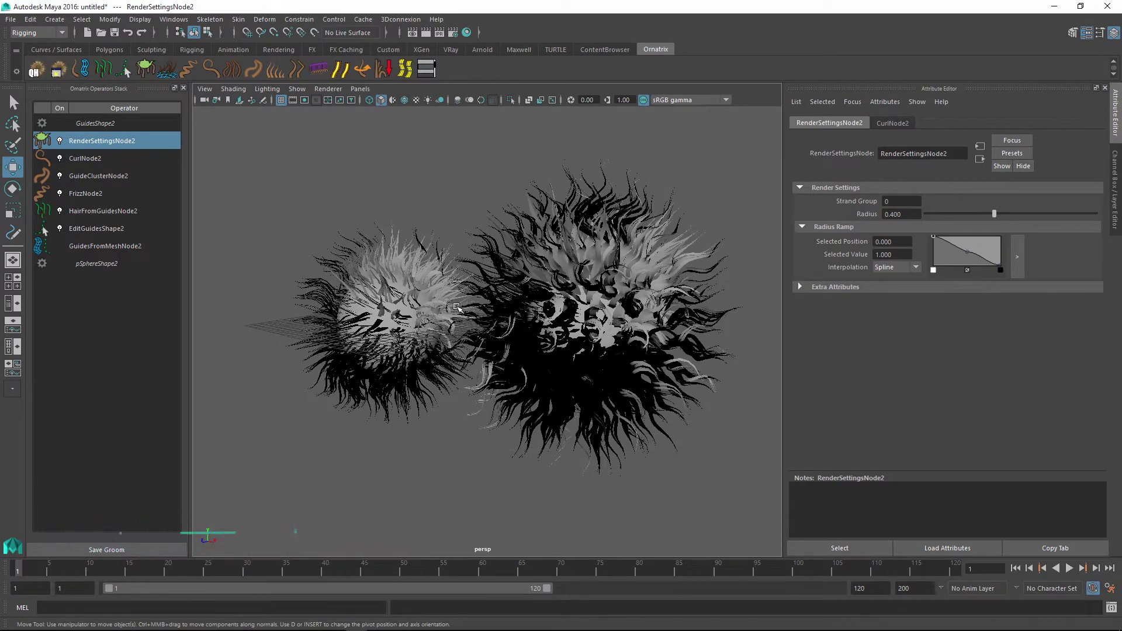
left_click_drag(642, 298, 633, 304, "alt")
scroll(614, 312, "up", 3)
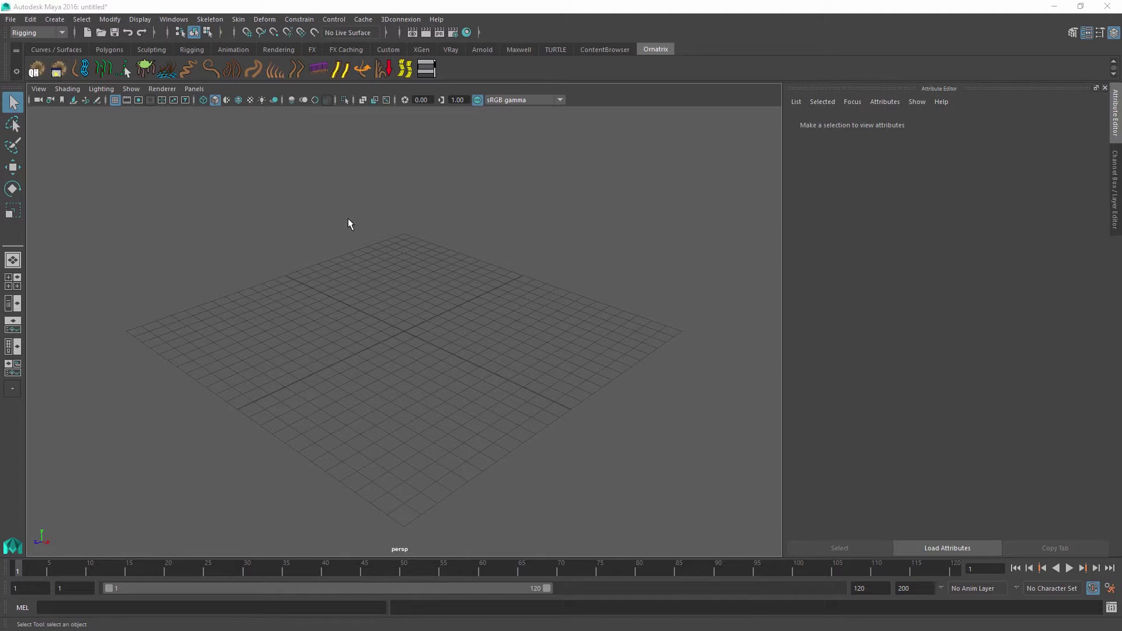
Create a polygon sphere at the grid centre and set its radius to about 5.565
left_click(102, 49)
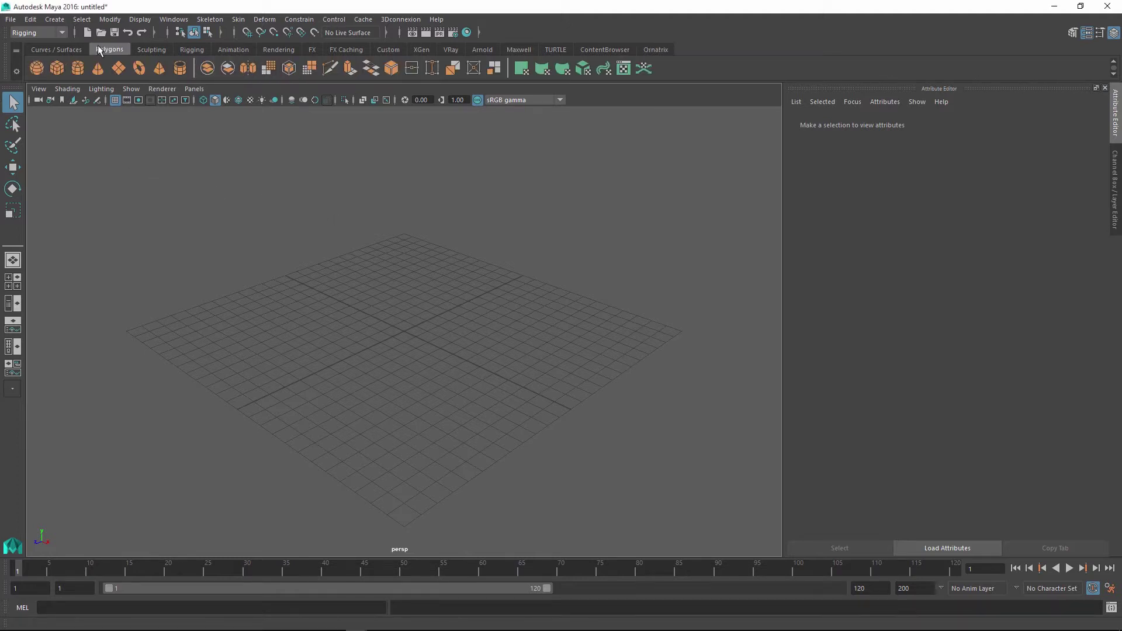
left_click(36, 68)
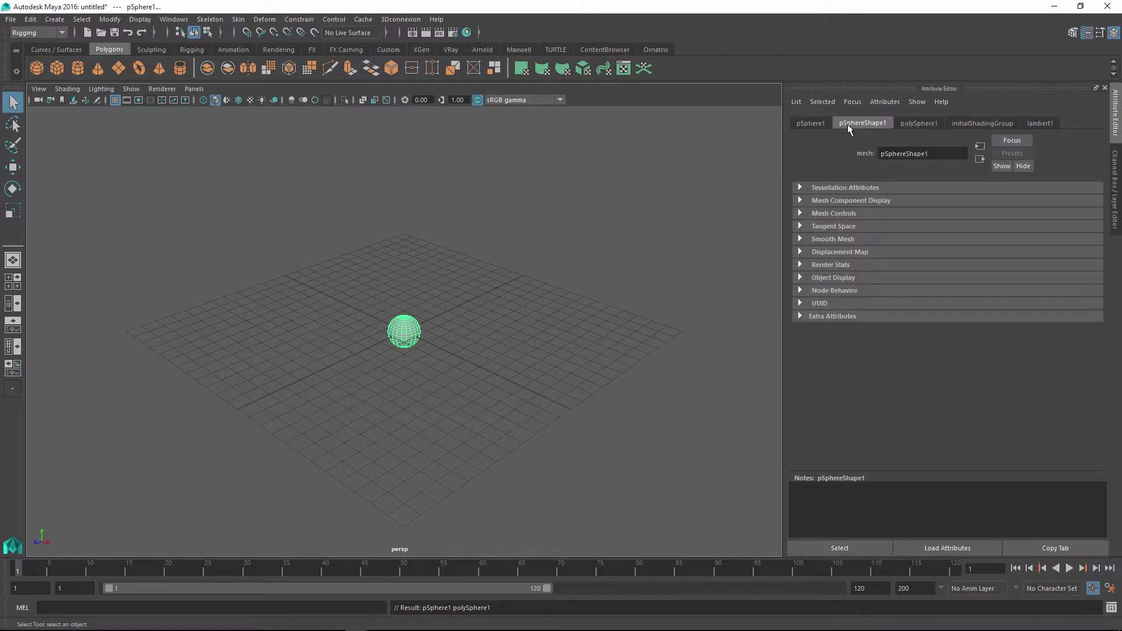
left_click(917, 124)
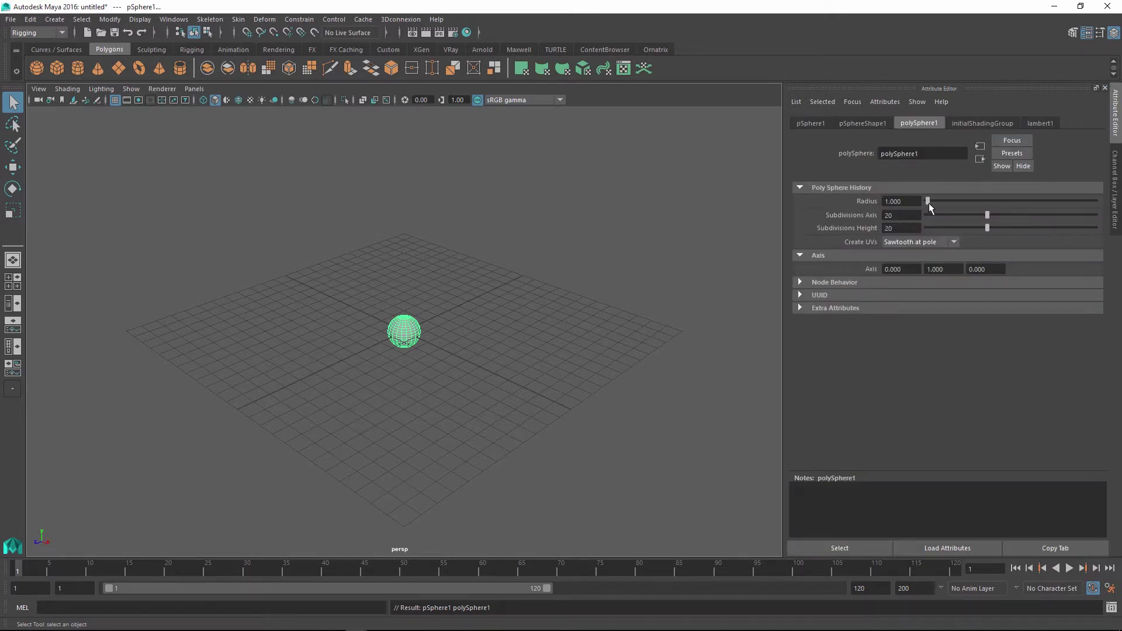
left_click_drag(928, 201, 936, 202)
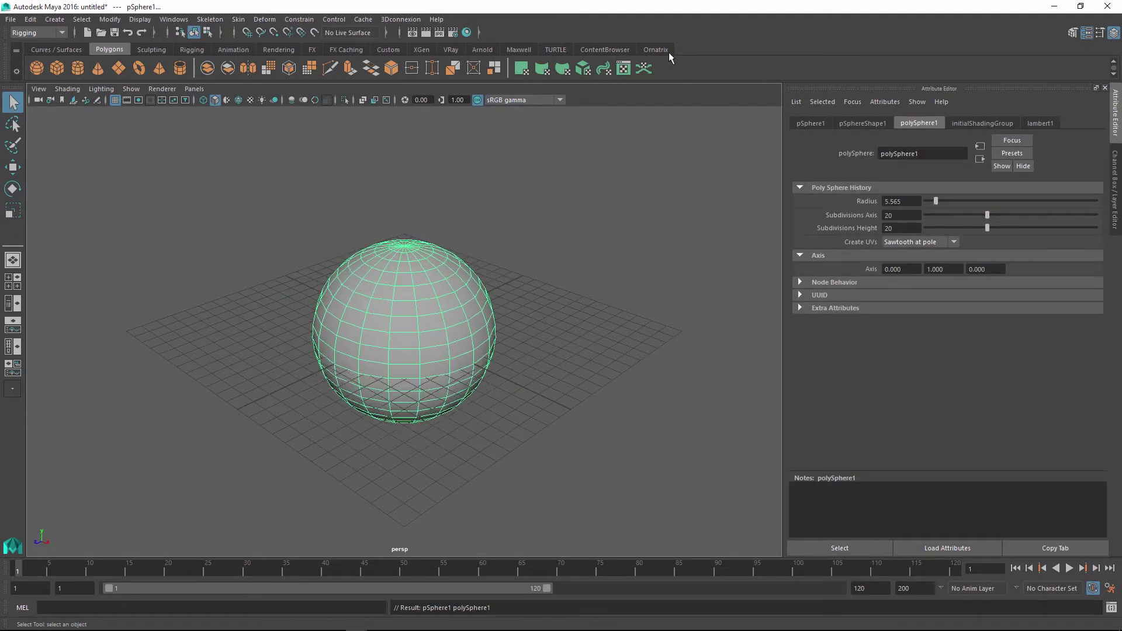
Open the Ornatrix groom library for the sphere, examine its Grooms folder path, and reset it to the default location
left_click(658, 51)
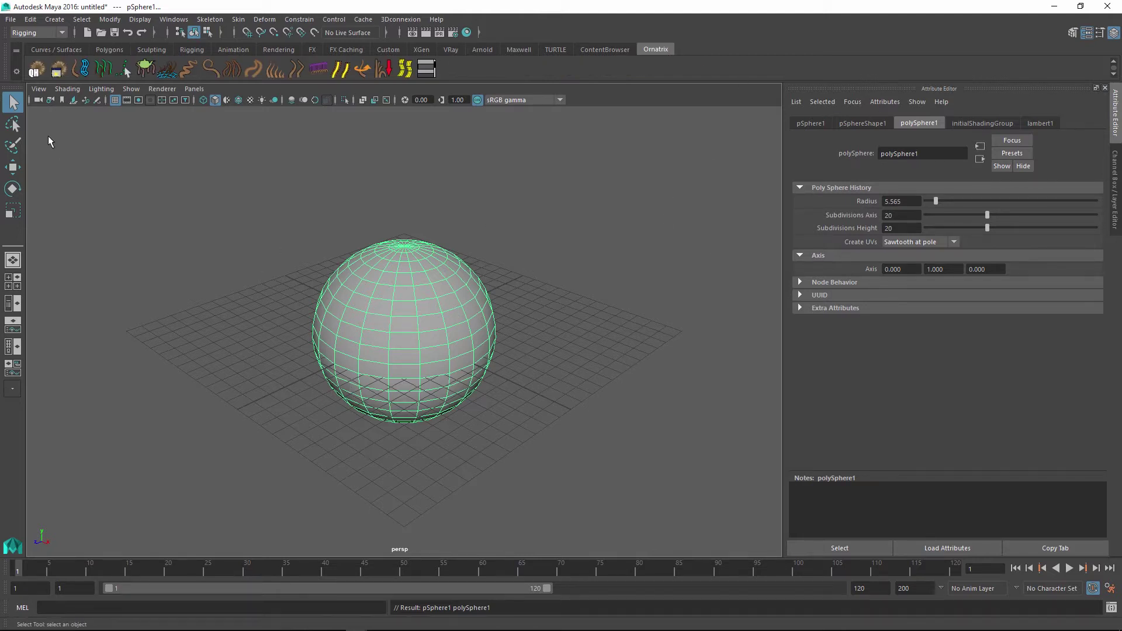
left_click(33, 70)
left_click_drag(481, 229, 432, 229)
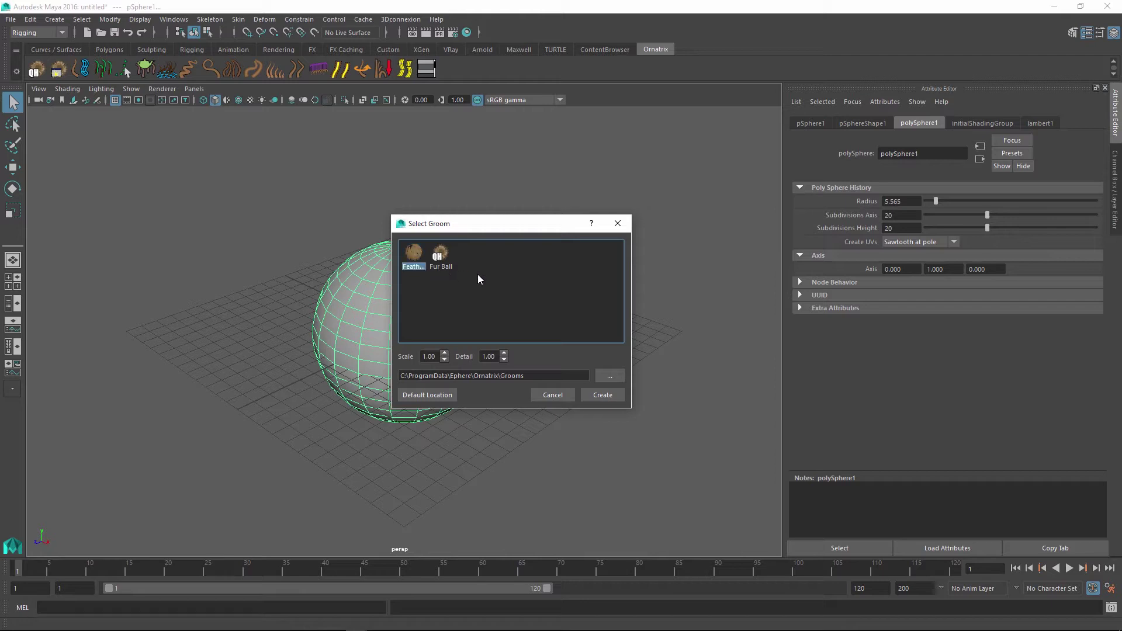
left_click(444, 262)
left_click_drag(543, 378, 391, 376)
left_click(599, 377)
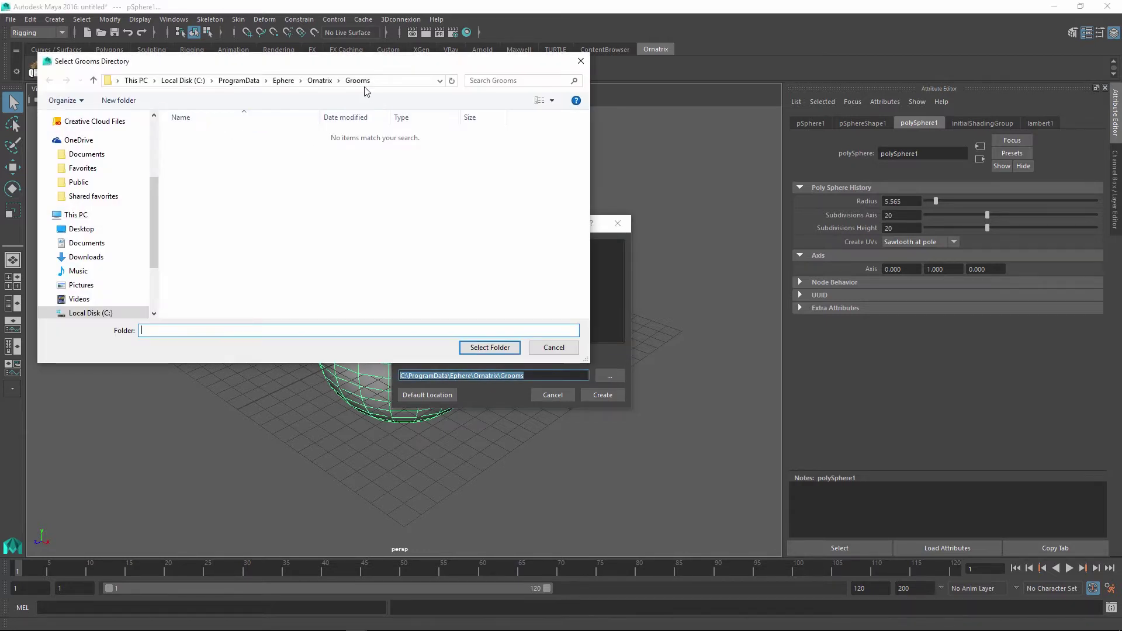
left_click(579, 63)
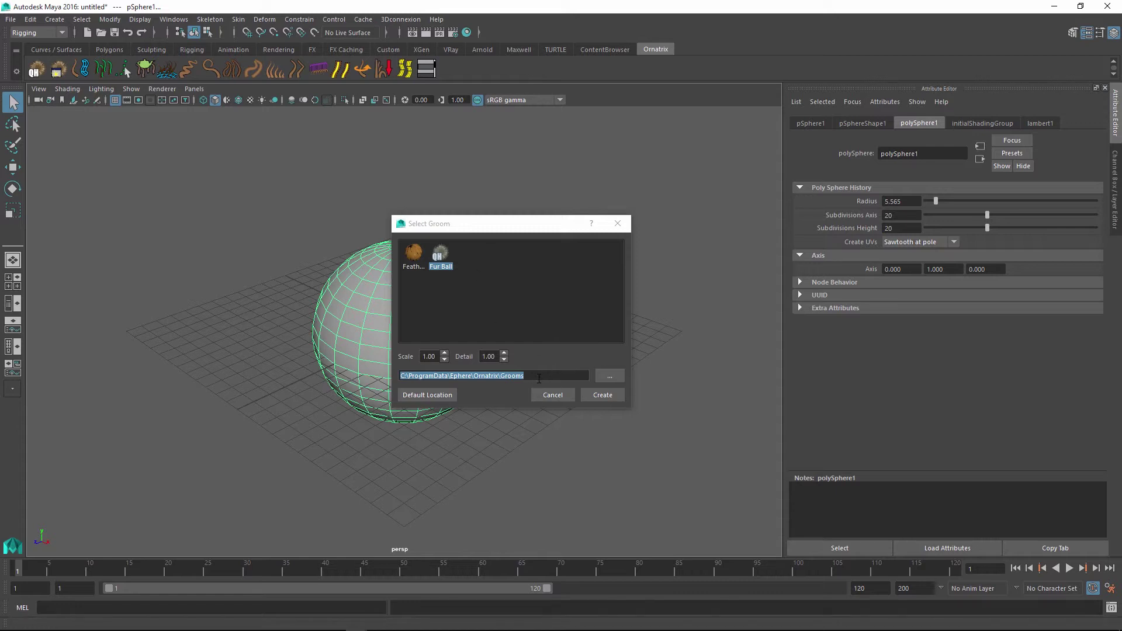
left_click(433, 397)
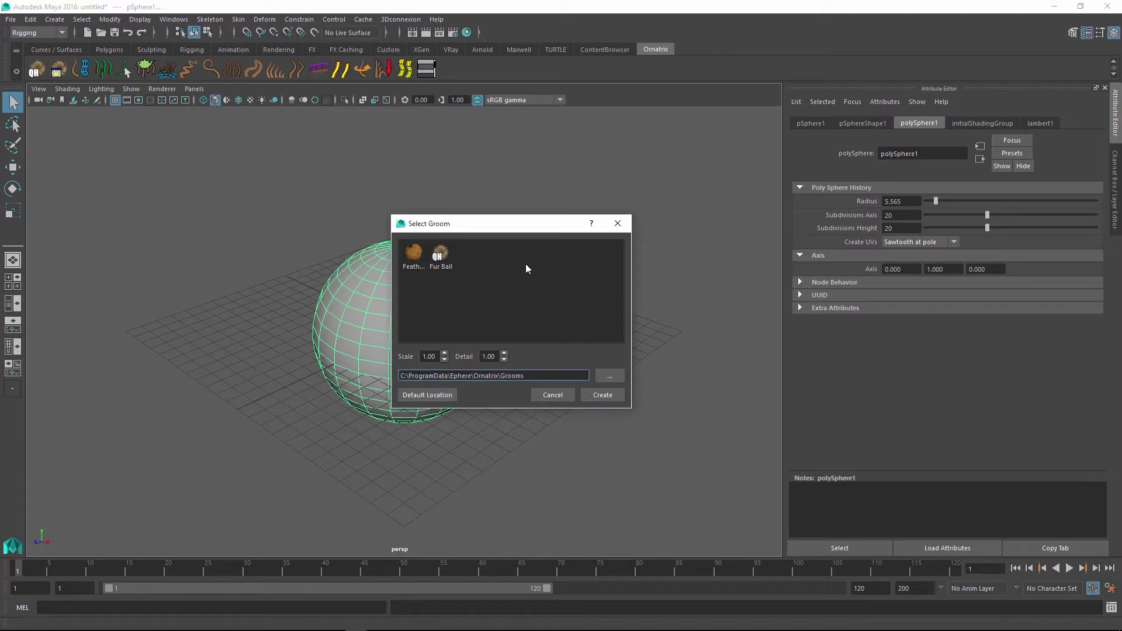
Try the Fur Ball groom on the sphere, and undo it
double_click(440, 258)
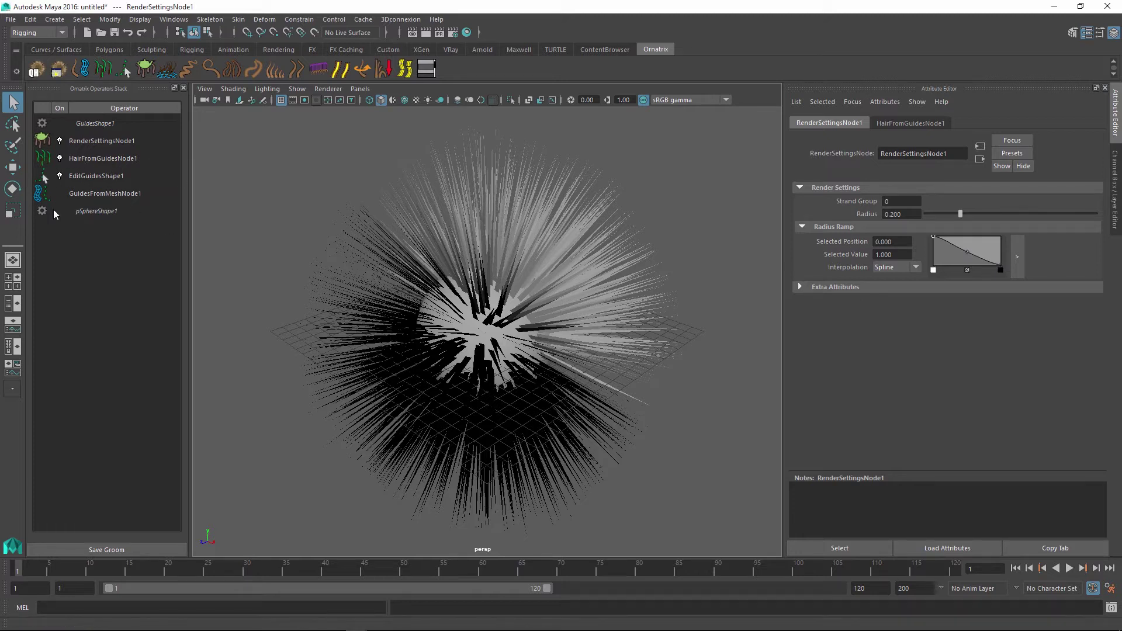
key("ctrl+z")
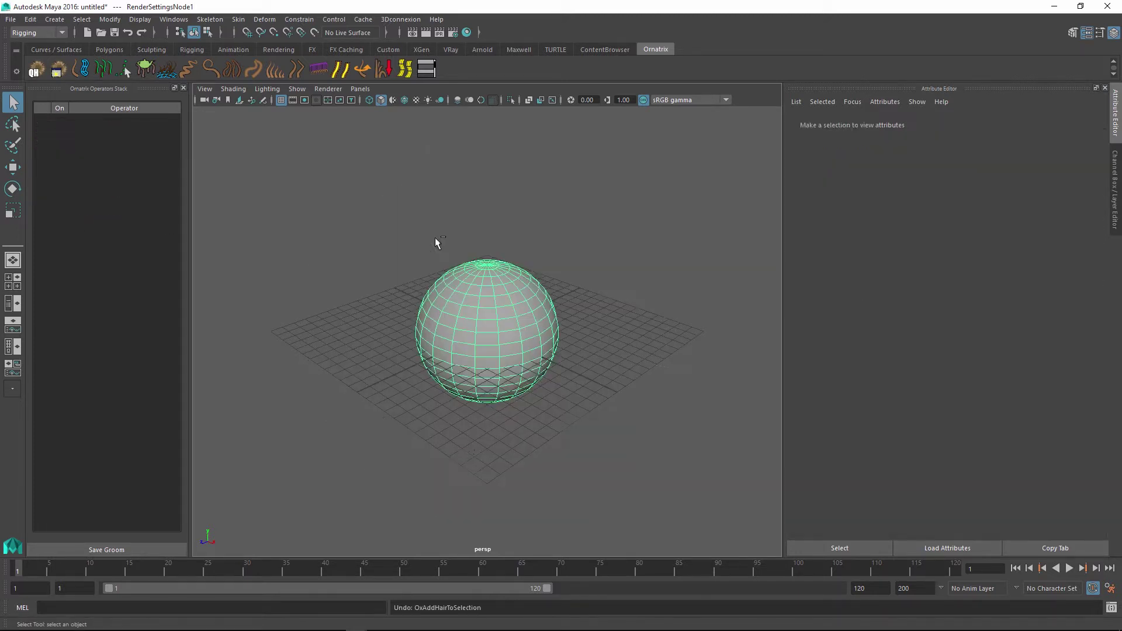
Apply the Feathers groom to the sphere
left_click(36, 69)
double_click(463, 257)
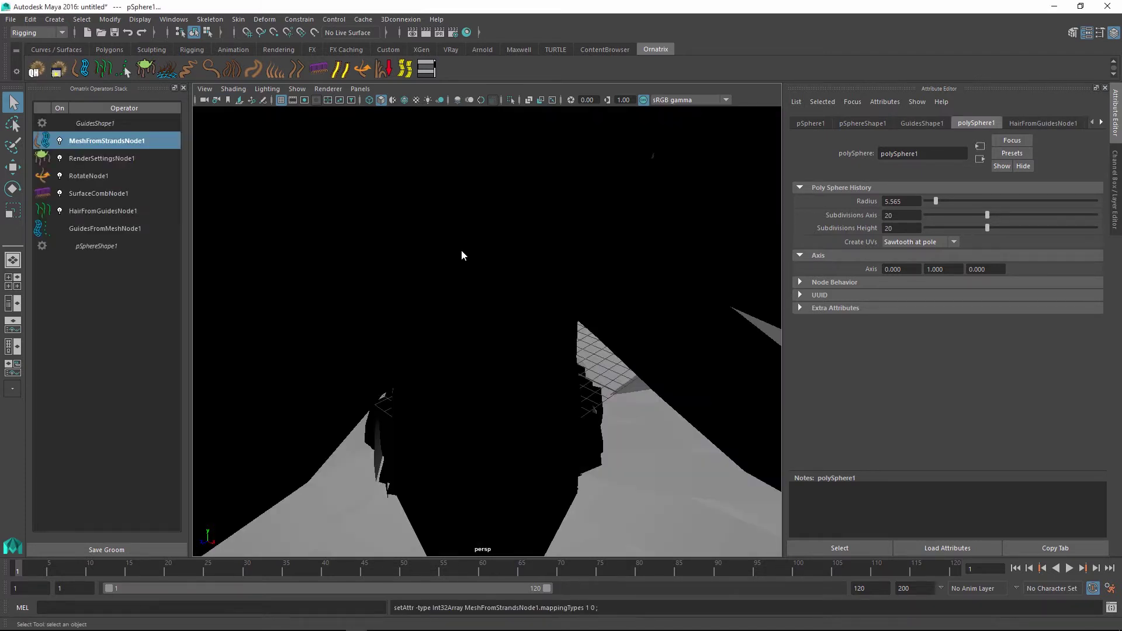
scroll(506, 276, "down", 2)
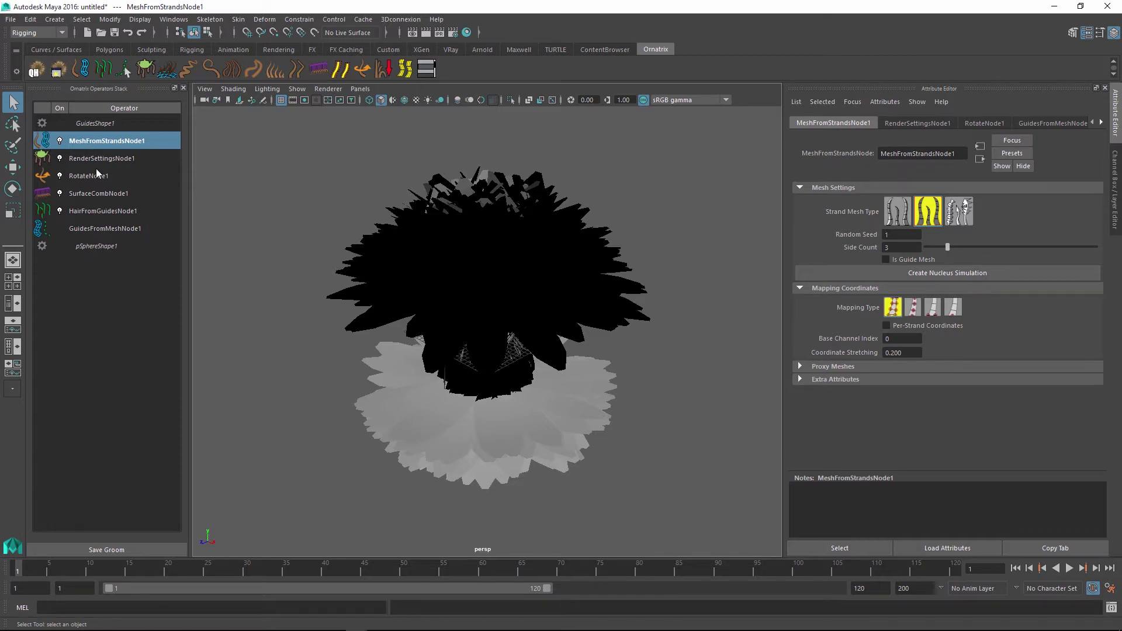
Greatly shorten the feathers by reducing the guide length in GuidesFromMeshNode1 until they lie close to the sphere
left_click(90, 229)
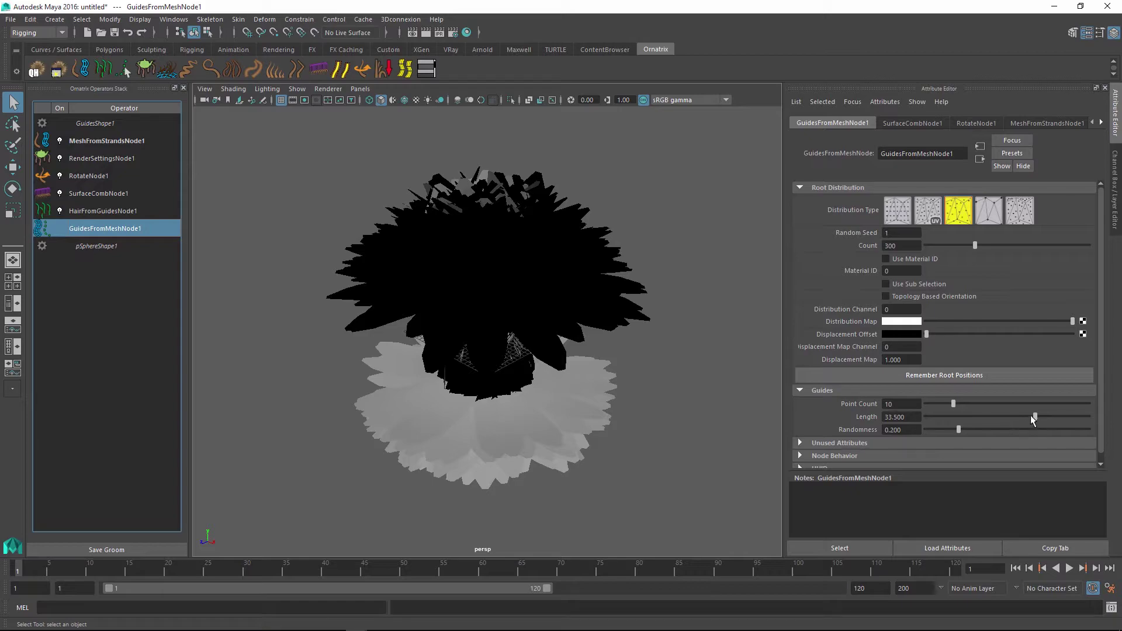
left_click_drag(1034, 417, 935, 418)
scroll(496, 377, "up", 5)
left_click(494, 316)
mouse_move(493, 316)
left_mouse_down("alt")
mouse_move(328, 318)
mouse_move(498, 326)
left_mouse_up("alt")
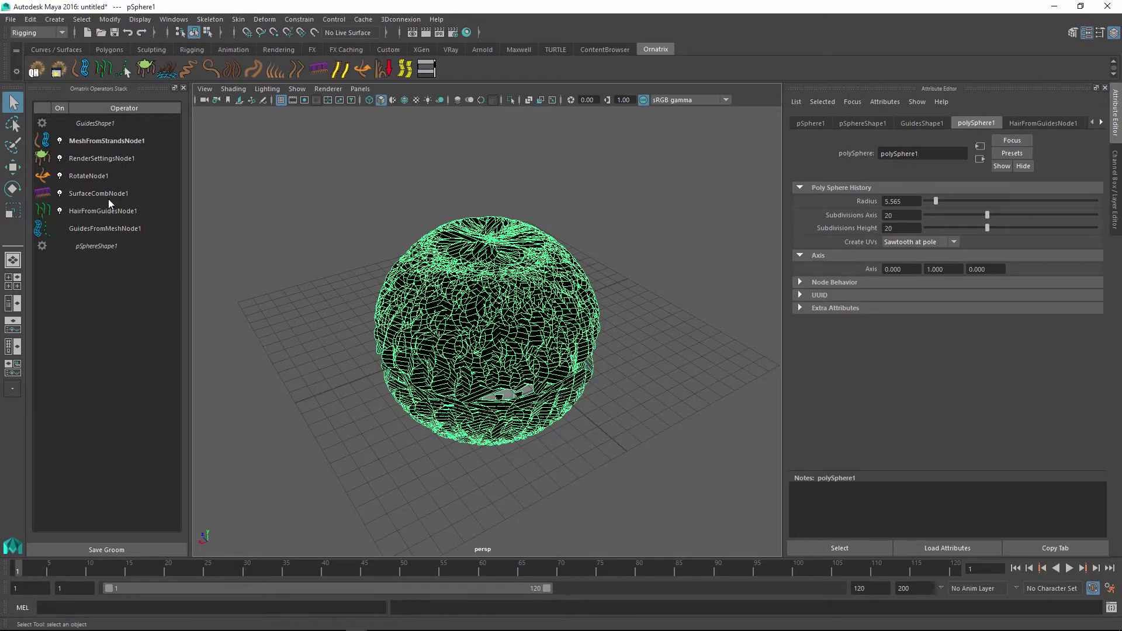
Delete the sphere together with its feathers
left_click(478, 273)
left_click_drag(297, 174, 692, 441)
key("Delete")
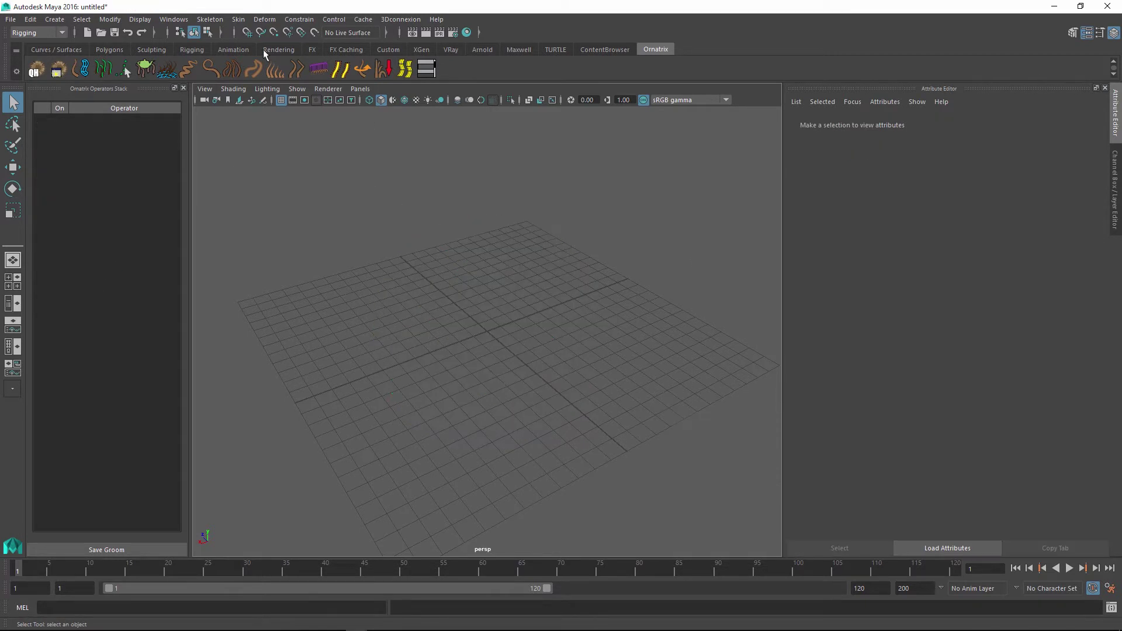
Create a polygon plane at the grid centre with a width of about 12.162 and a height of about 8.690
left_click(109, 49)
left_click(121, 69)
scroll(527, 345, "up", 3)
left_click(913, 122)
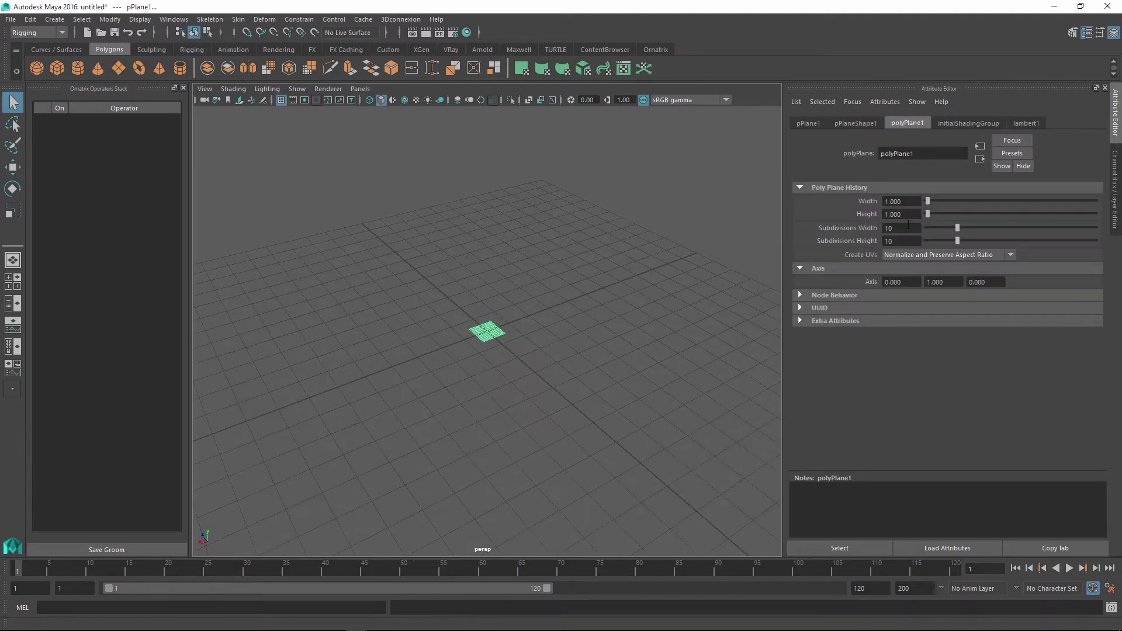
mouse_move(928, 201)
left_mouse_down()
mouse_move(959, 198)
mouse_move(941, 214)
left_mouse_up()
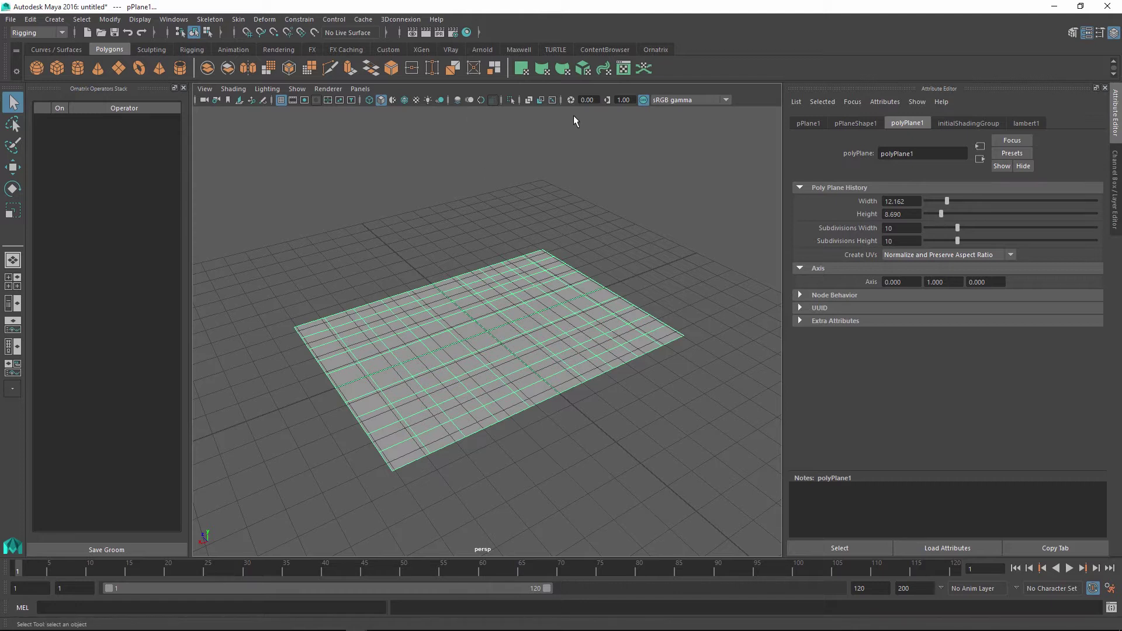
Apply the Fur Ball groom from the Ornatrix library to the plane
left_click(656, 49)
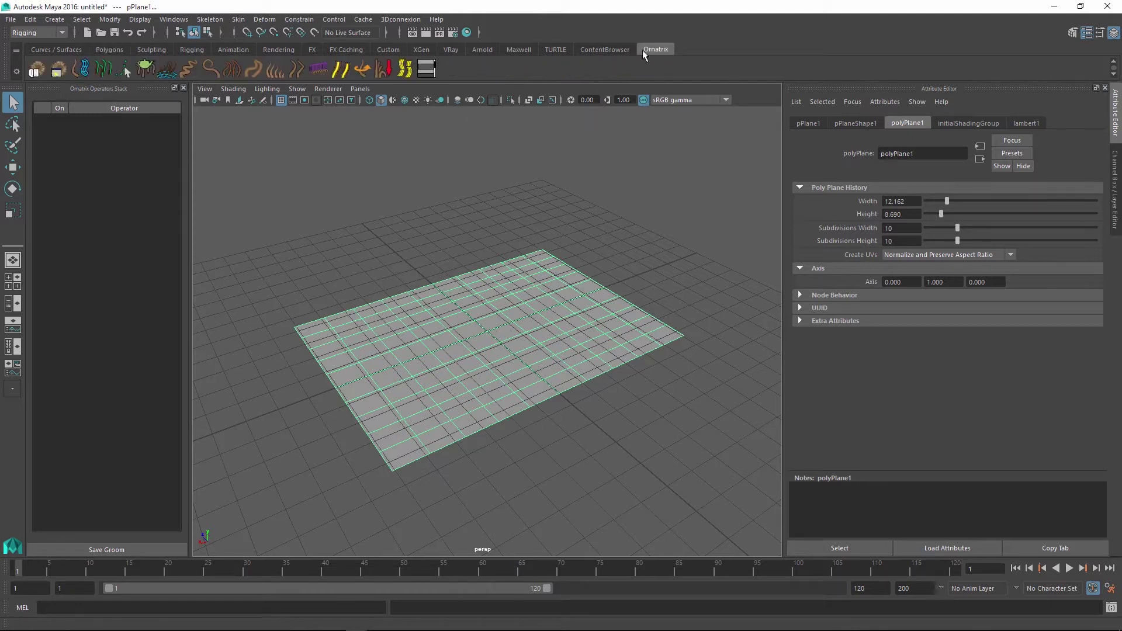
left_click(57, 69)
double_click(490, 255)
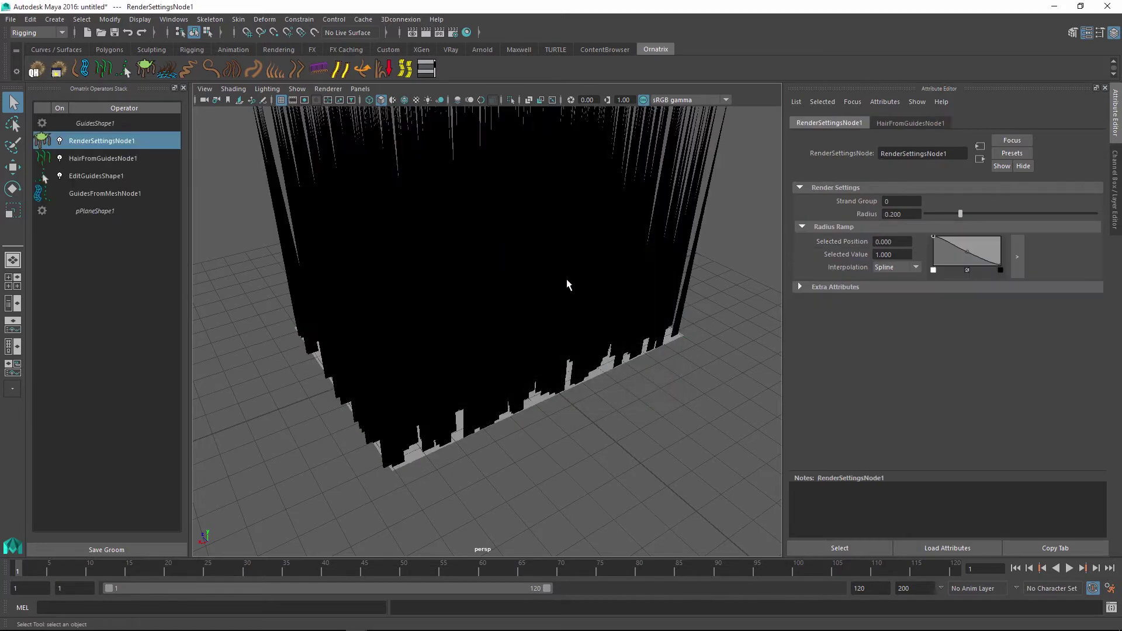
left_click_drag(572, 283, 634, 283, "alt")
scroll(635, 284, "down", 3)
scroll(495, 278, "down", 4)
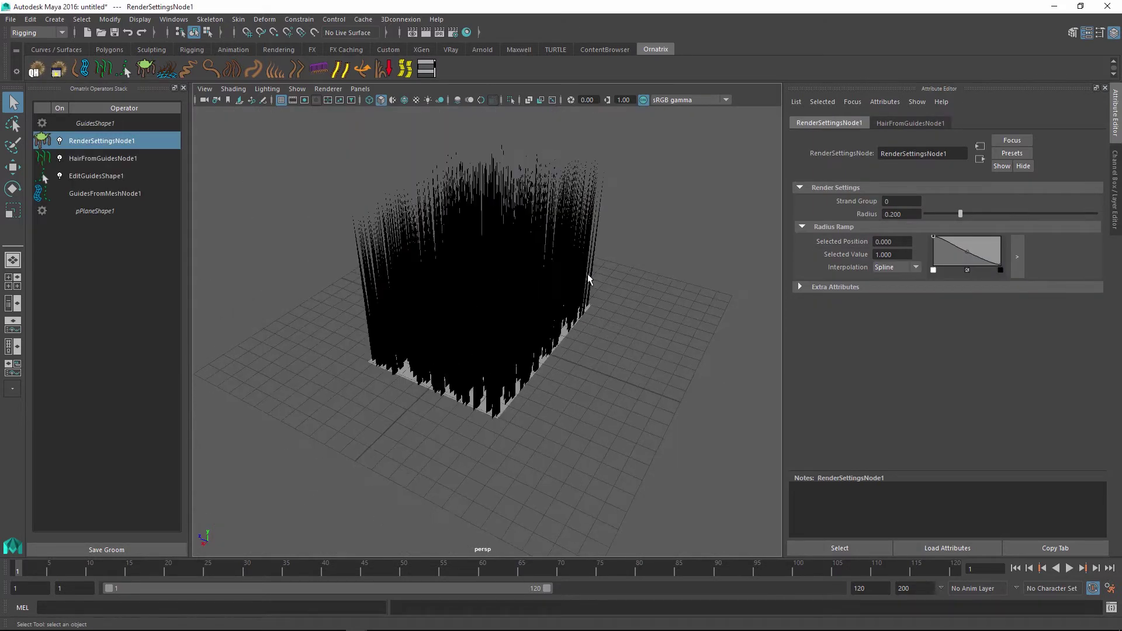
Delete the plane together with its hair
left_click(522, 349)
left_click_drag(522, 349, 532, 326, "alt")
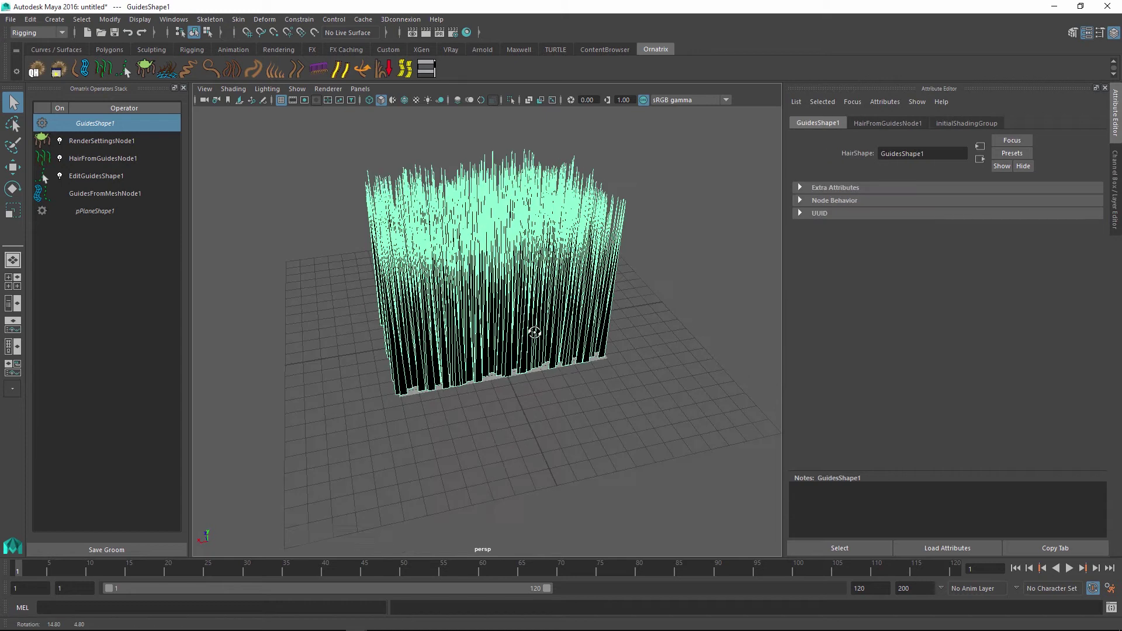
left_click_drag(298, 454, 668, 157)
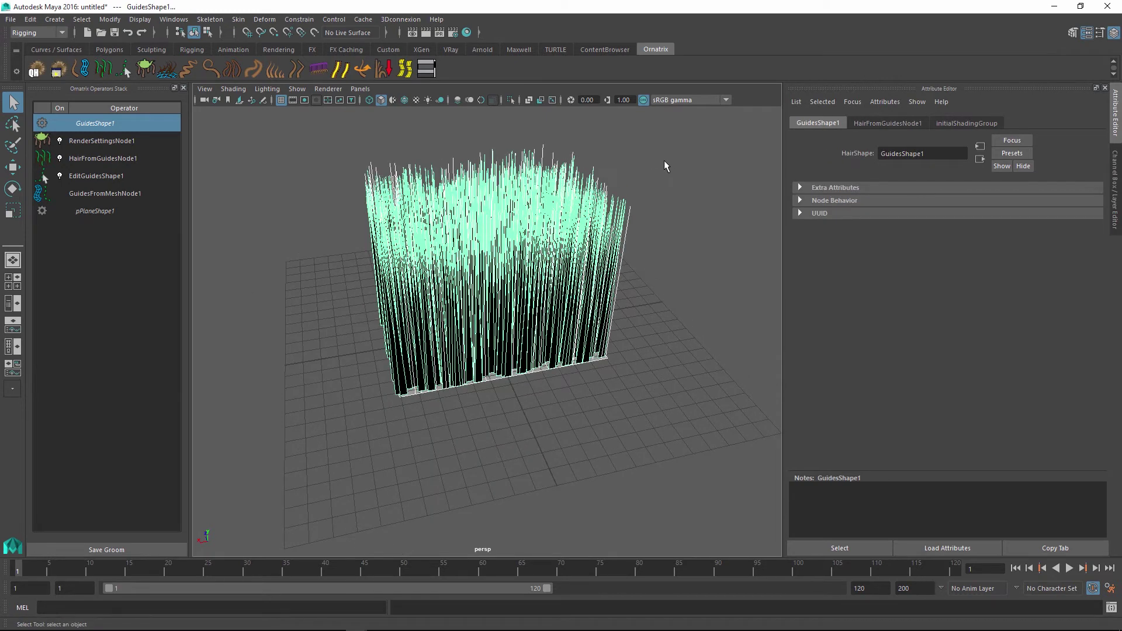
key("Delete")
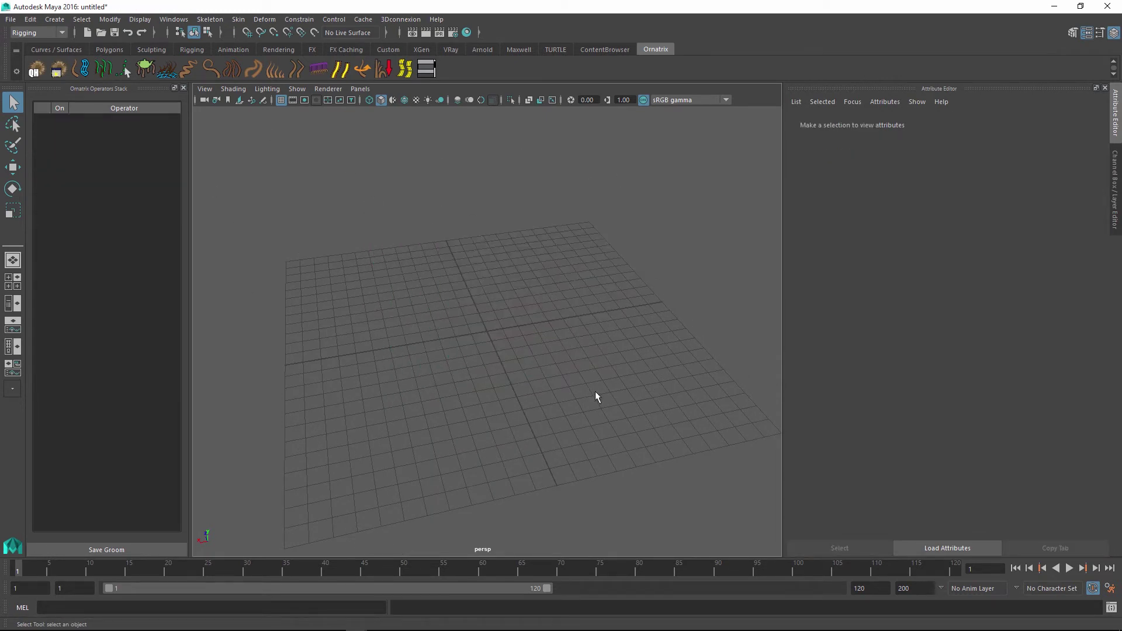
Draw three roughly parallel S-shaped curves on the grid with the Pencil Curve tool
left_click(109, 49)
left_click(56, 49)
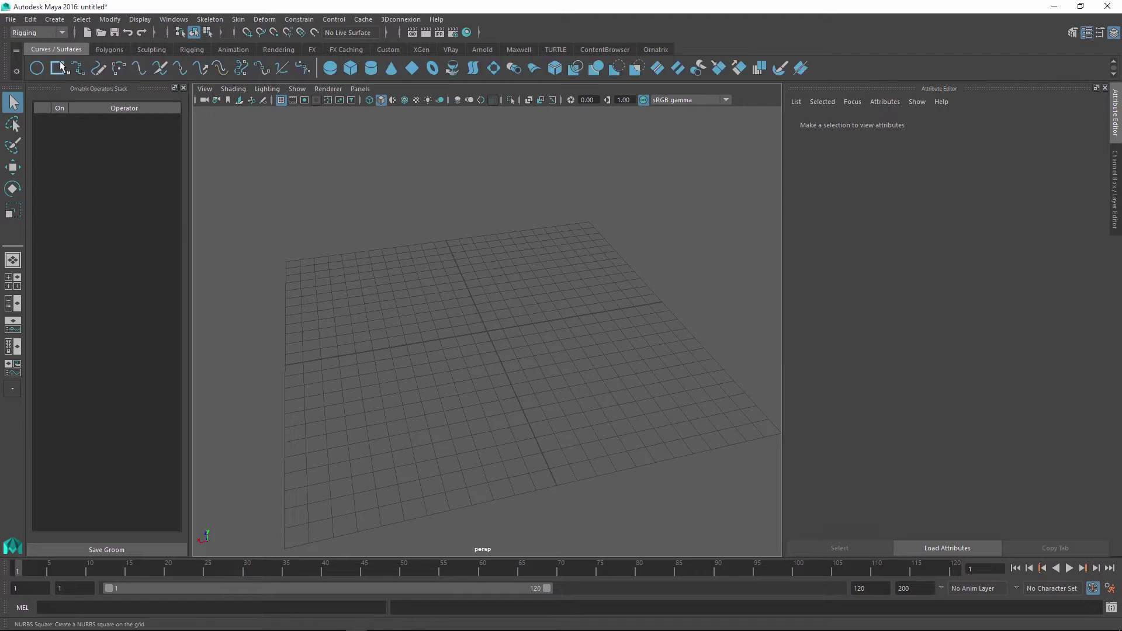
left_click(101, 69)
left_click_drag(428, 342, 440, 419)
left_click_drag(476, 288, 488, 401)
left_click_drag(513, 283, 519, 393)
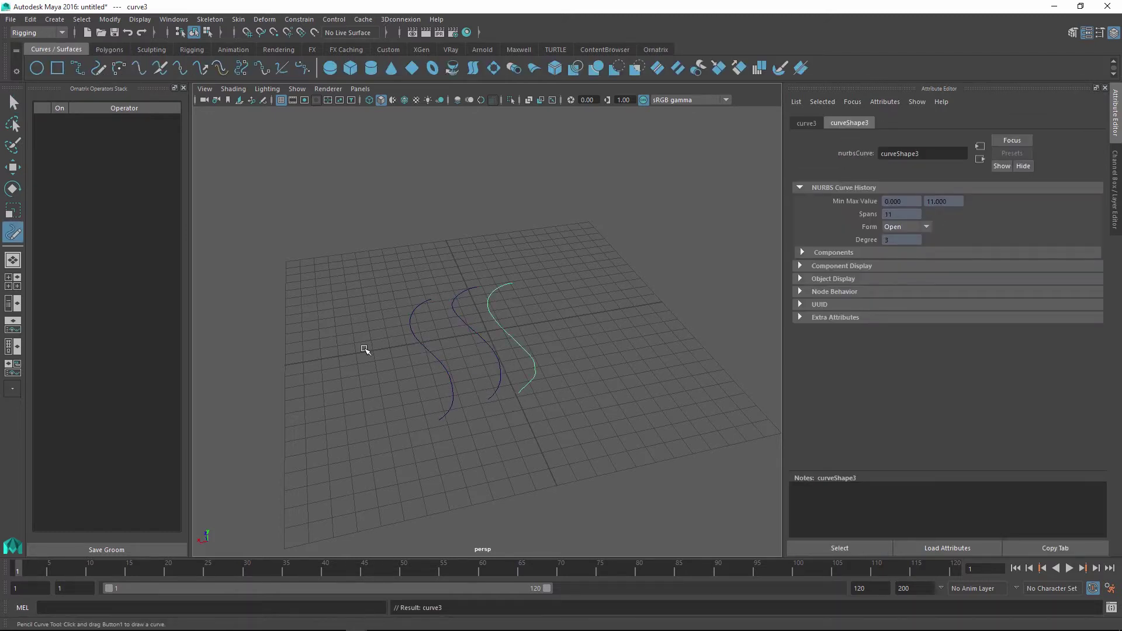
Select all three curves and apply the Hair From Curves groom to them
key("w")
left_click_drag(364, 350, 578, 286)
left_click(658, 48)
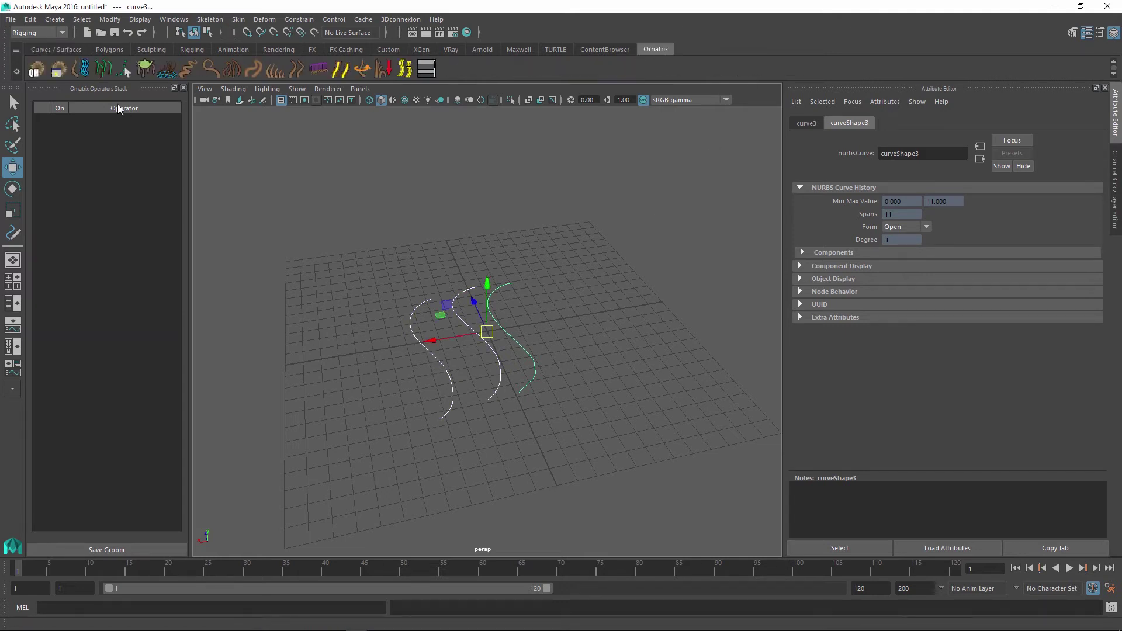
left_click(36, 71)
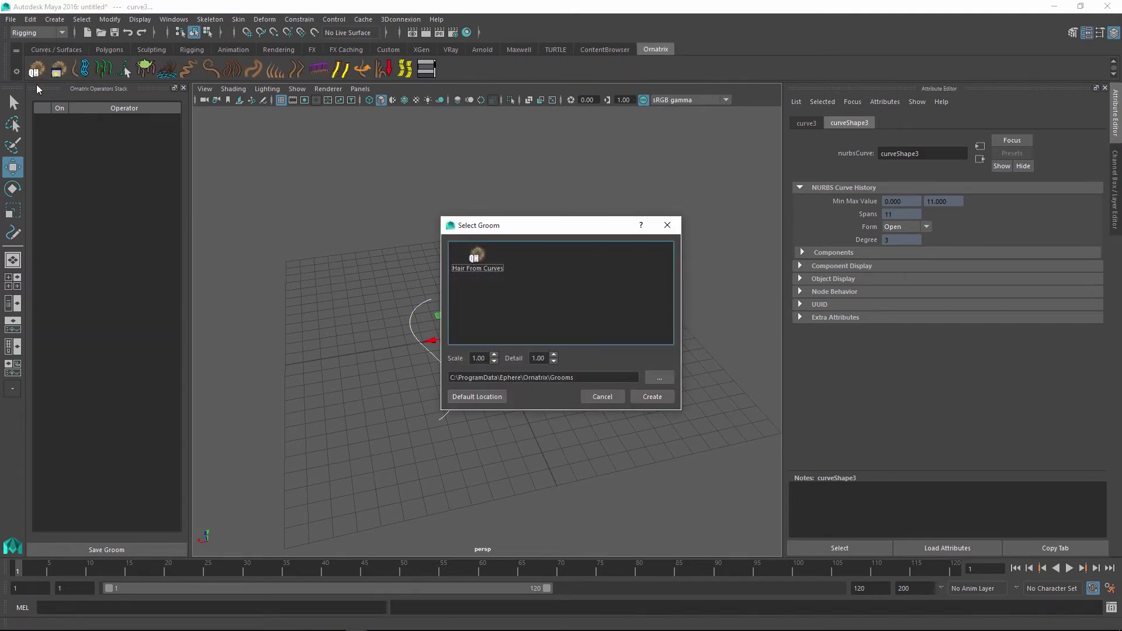
double_click(475, 268)
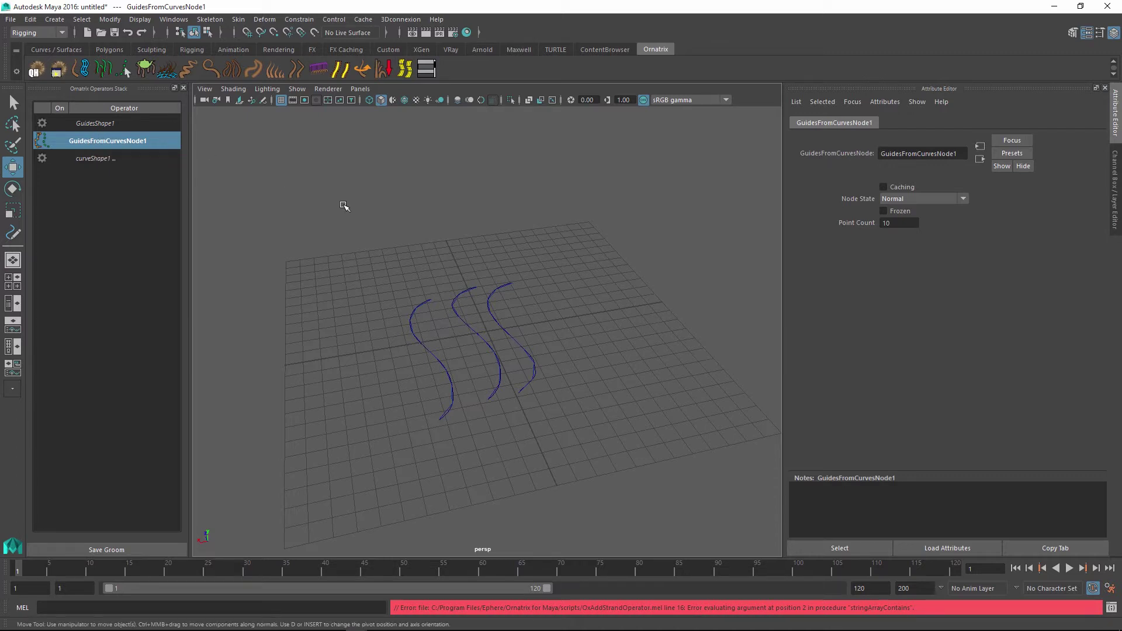
left_click_drag(462, 356, 351, 240, "alt")
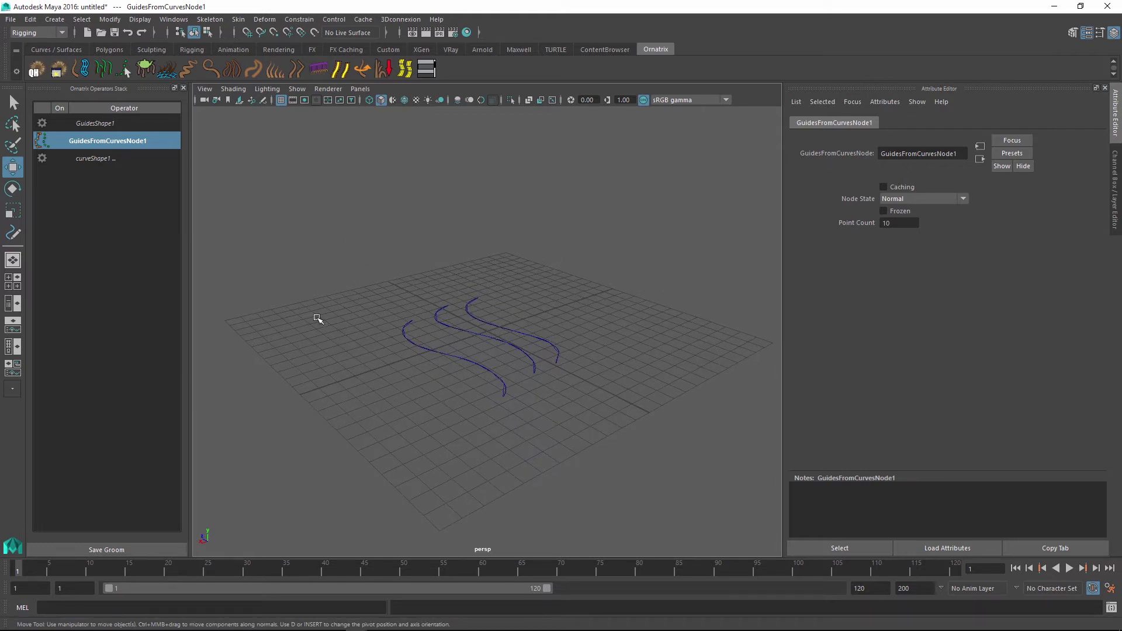
Delete the curves and their hair, and create the Fur Ball groom with nothing selected
left_click_drag(318, 310, 642, 445)
key("Delete")
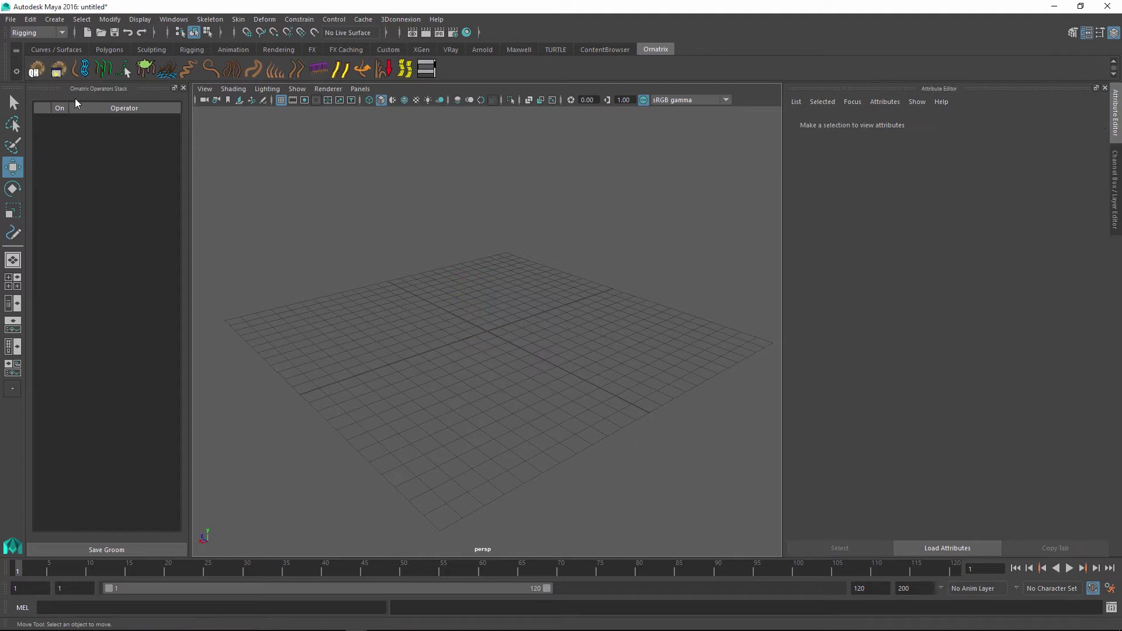
left_click(34, 71)
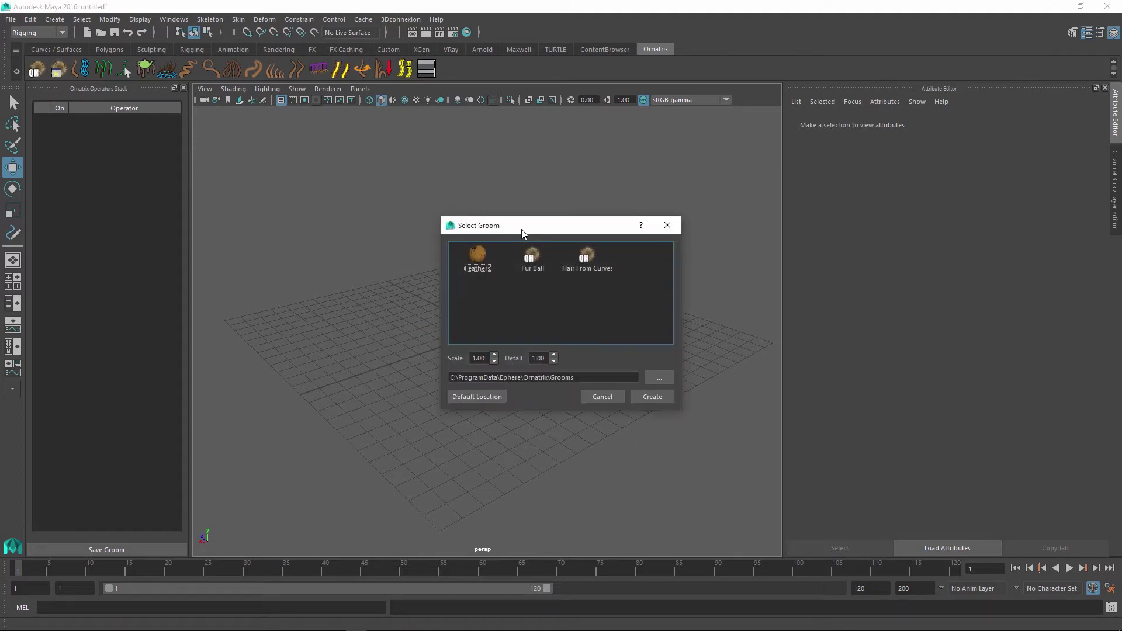
double_click(531, 259)
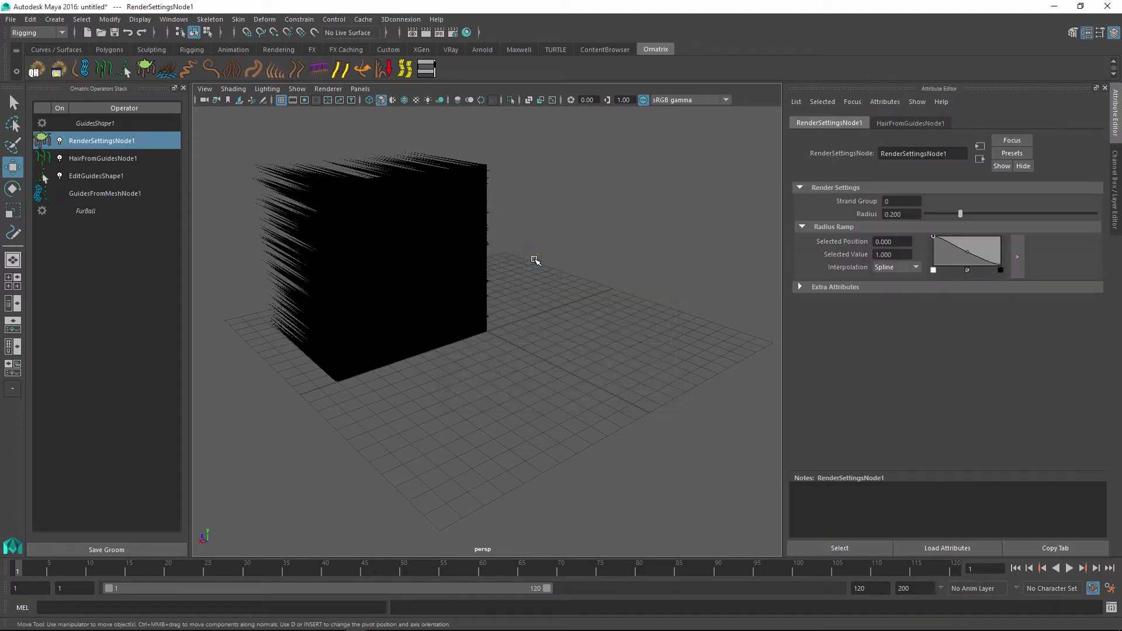
Delete the box-shaped fur ball hair created without a base object
left_click_drag(420, 263, 594, 253, "alt")
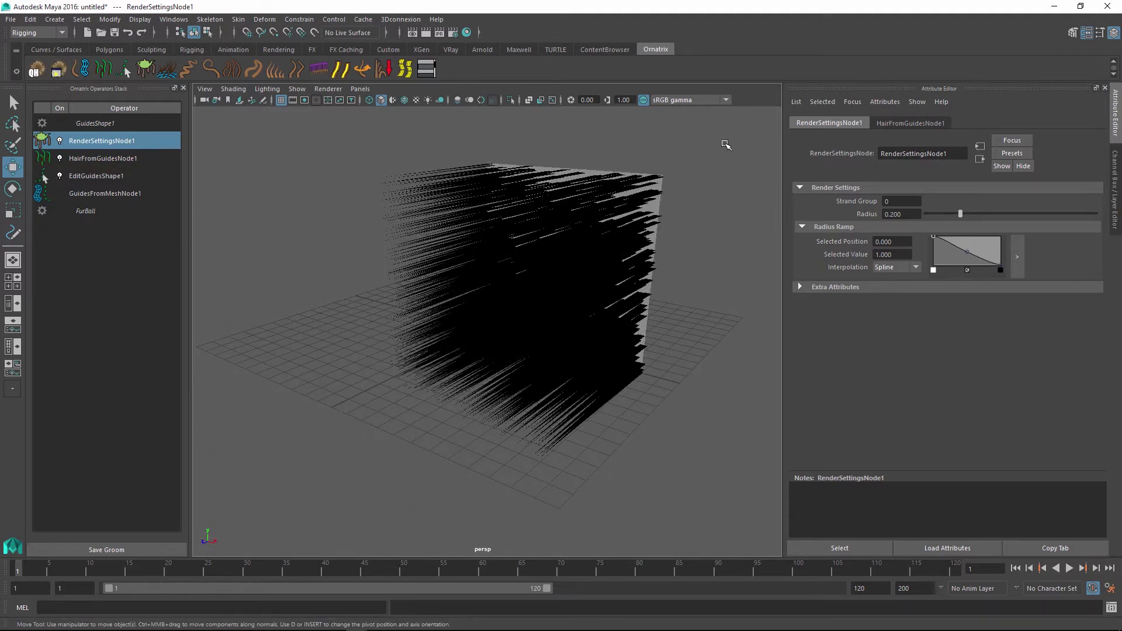
left_click_drag(679, 208, 661, 211, "alt")
left_click_drag(684, 155, 366, 472)
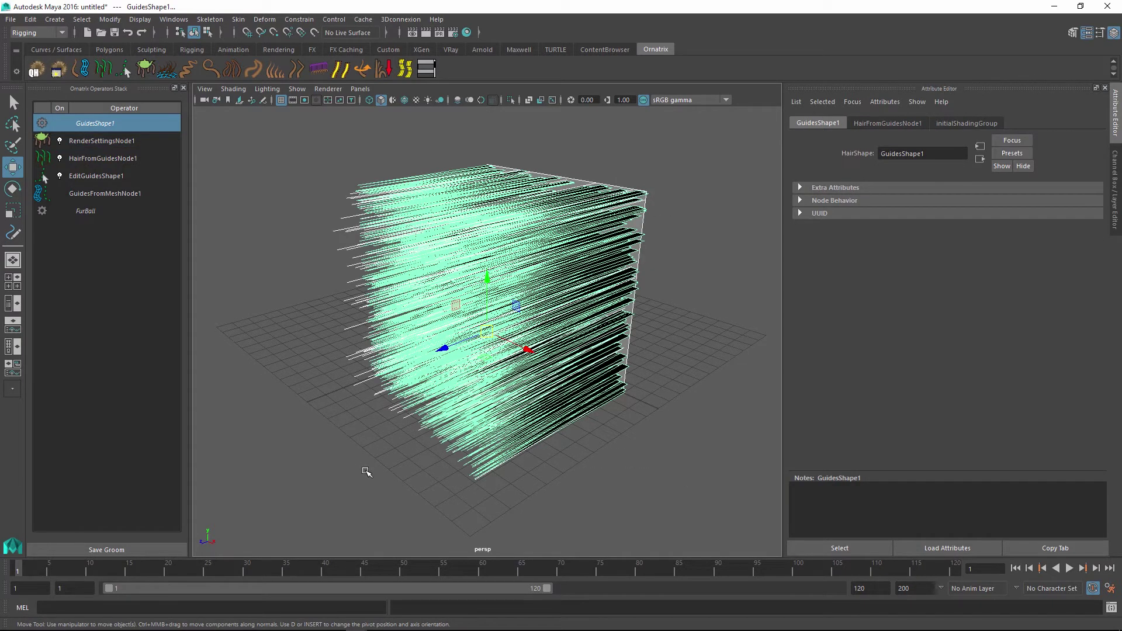
key("Delete")
Create a polygon sphere at the grid centre, enlarge its radius, and apply the Fur Ball groom to it
left_click(110, 50)
left_click(36, 68)
left_click(915, 124)
left_click_drag(929, 202, 937, 200)
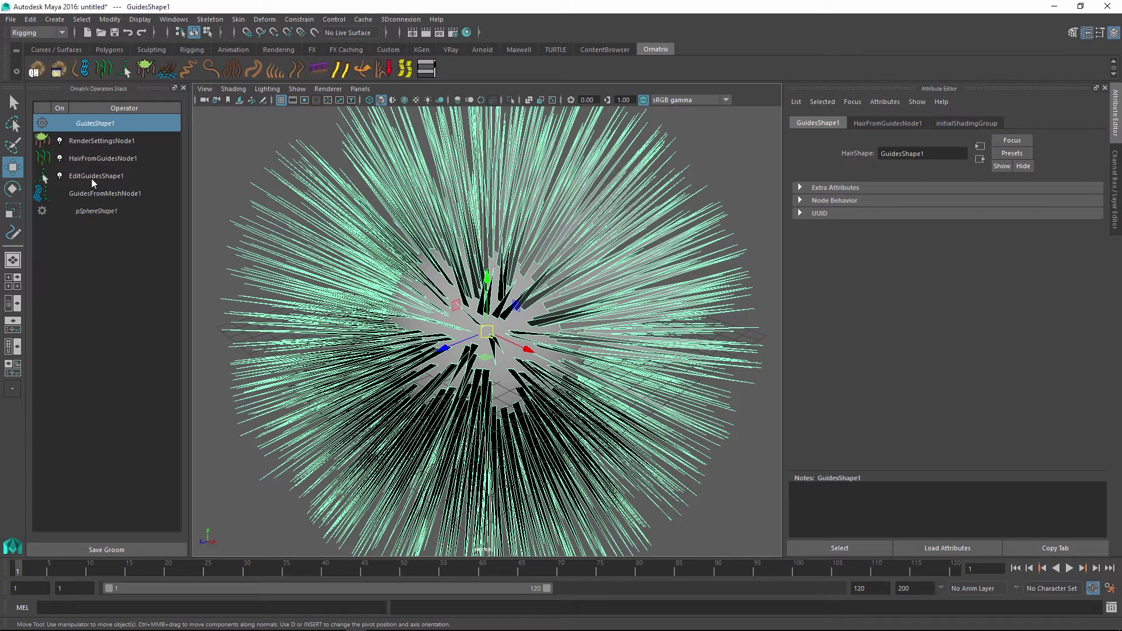
Shorten the hair by setting the guide length to 6.341 in the GuidesFromMesh operator
left_click(92, 177)
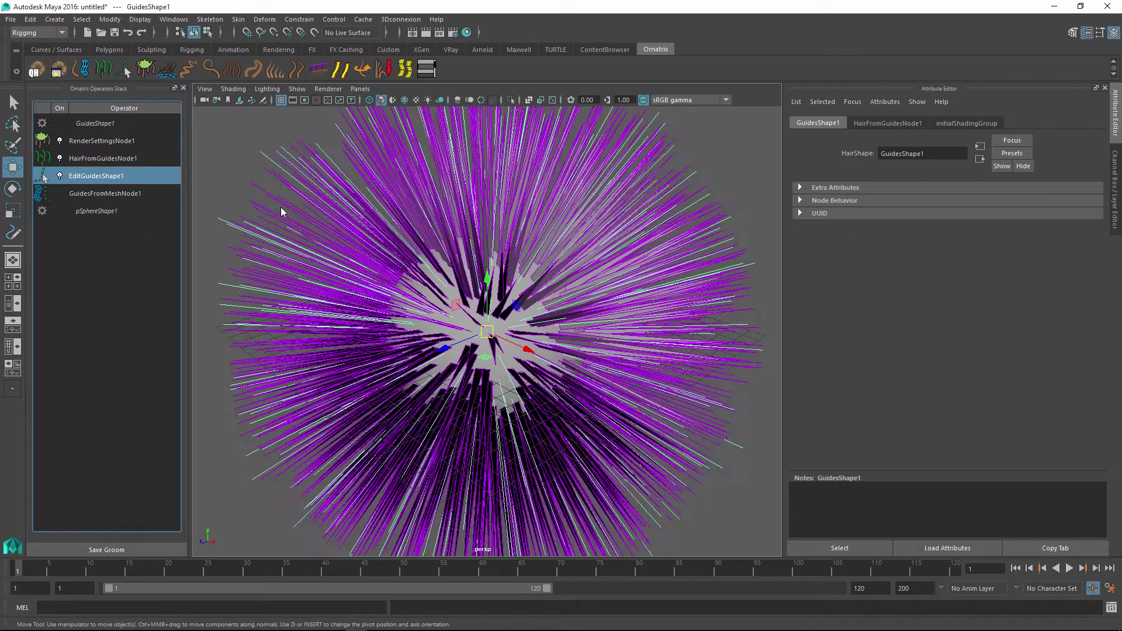
left_click(125, 196)
left_click(92, 176)
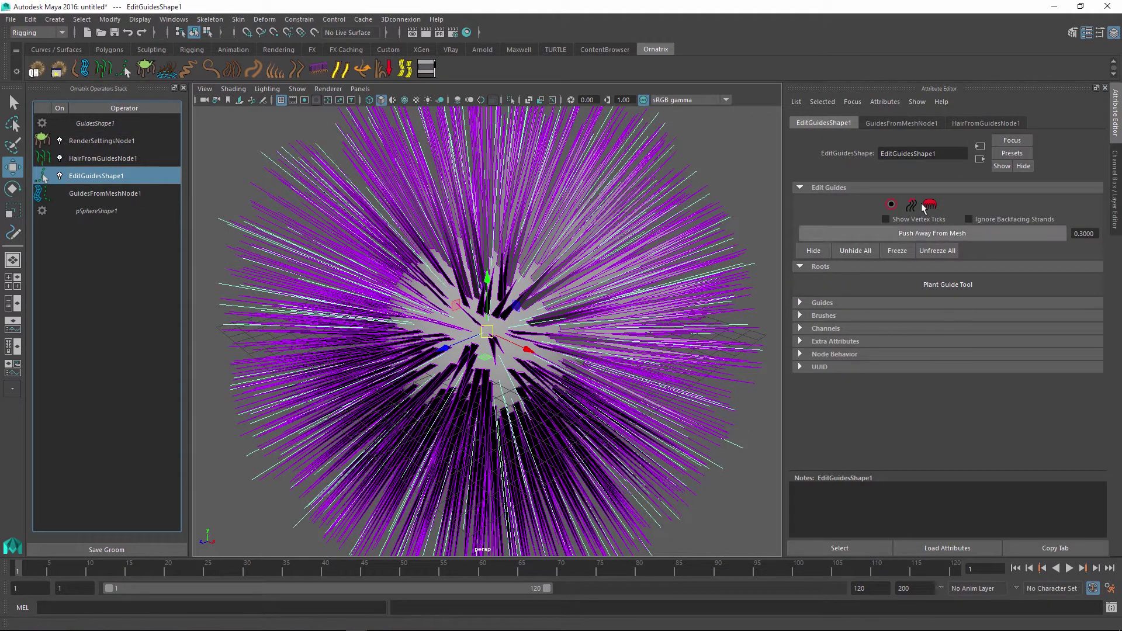
left_click(125, 194)
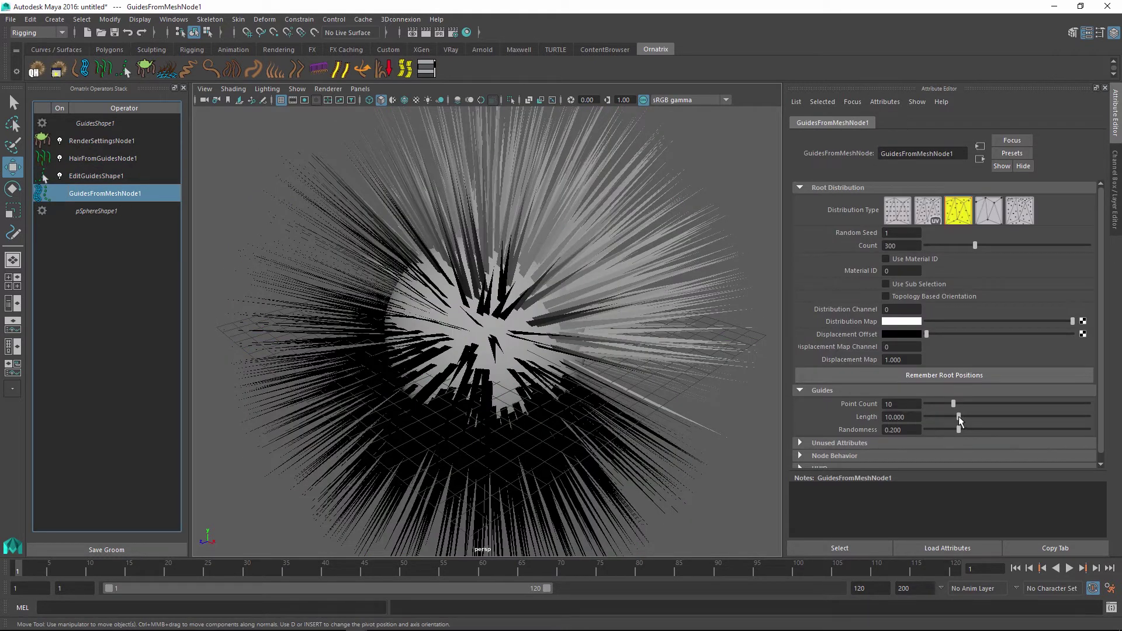
left_click_drag(959, 417, 947, 417)
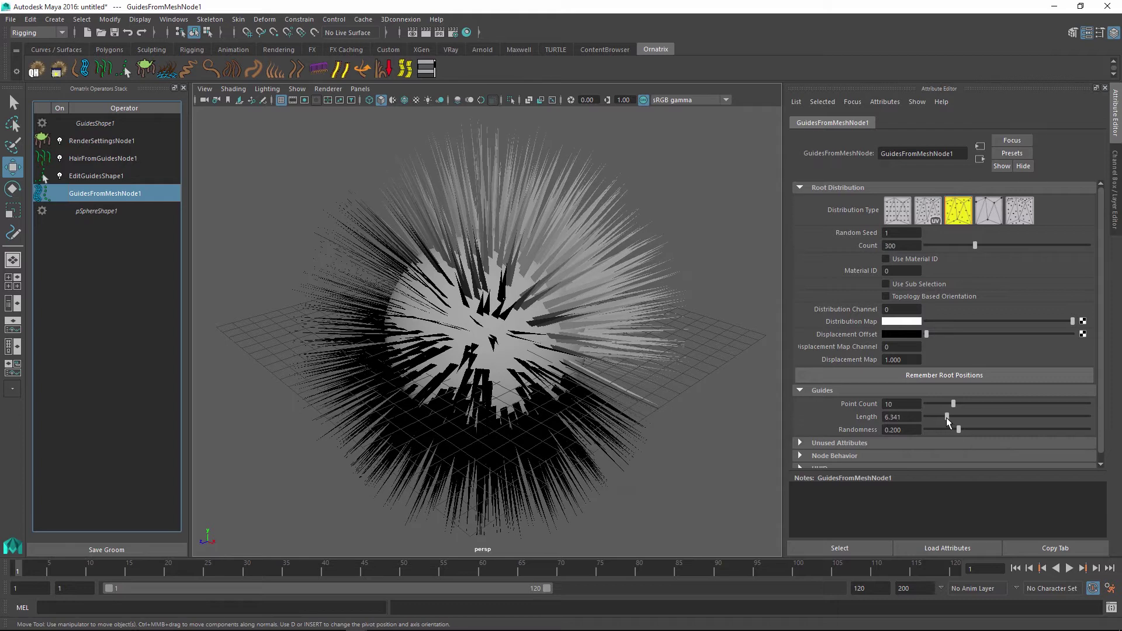
Add a Frizz operator above HairFromGuides and set its amount to 3.5
left_click(97, 156)
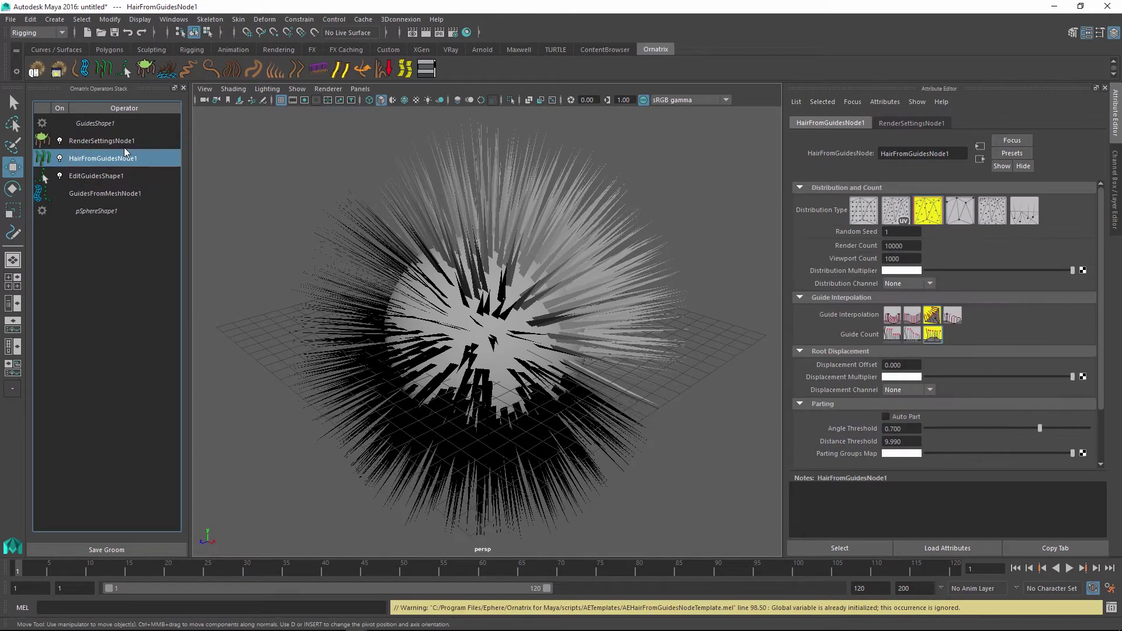
left_click(187, 70)
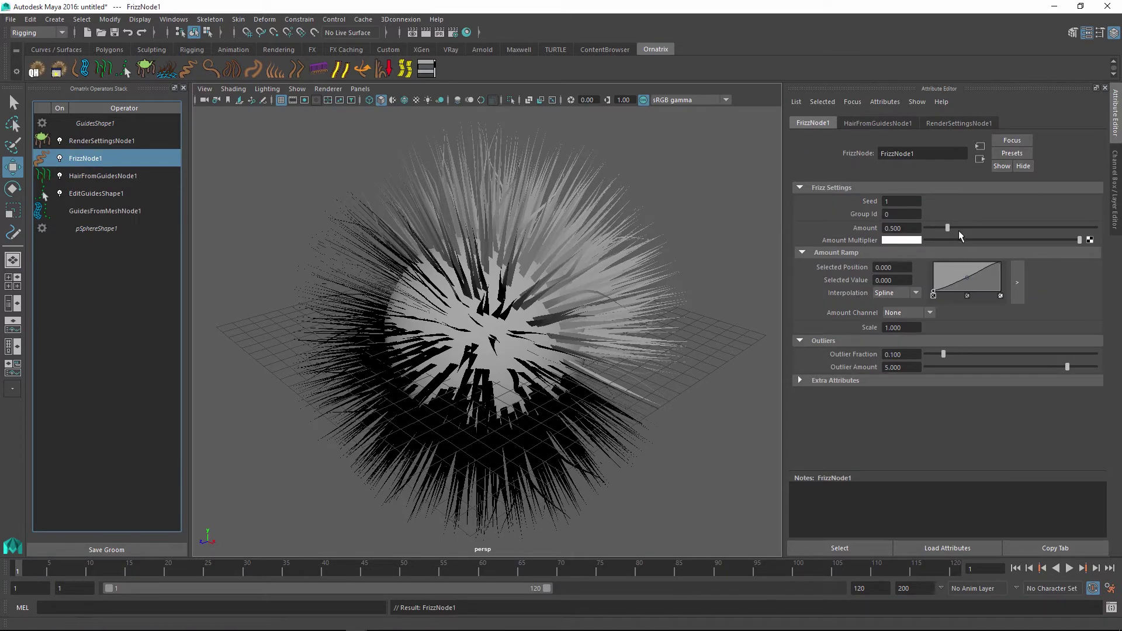
left_click_drag(950, 227, 1074, 223)
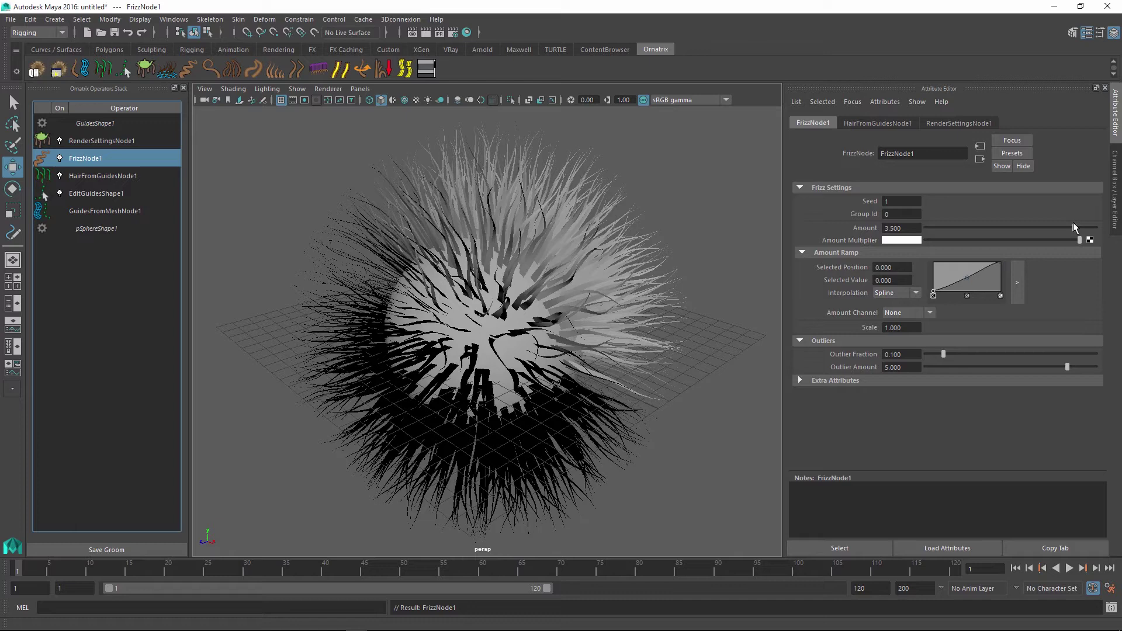
Add a Guide Cluster operator and shape its cluster ramp with a point at position 0.304, value 0.360
left_click(252, 69)
left_click_drag(552, 315, 514, 319, "alt")
left_click_drag(967, 249, 955, 252)
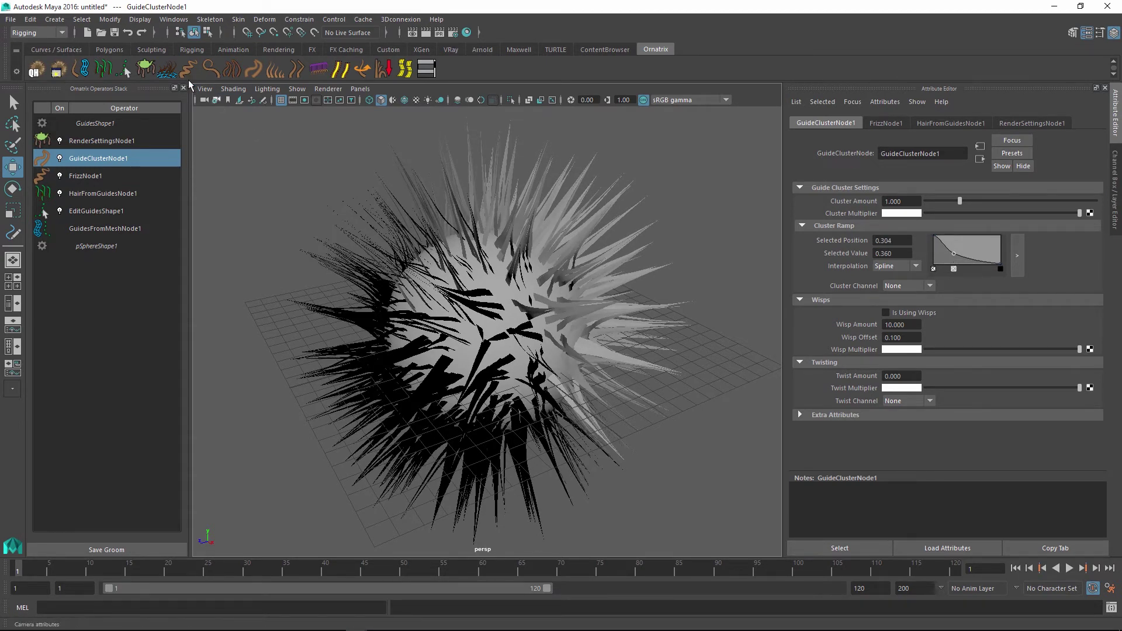
Add a Curl operator with magnitude 0.572, phase 1.232 and a magnitude ramp point at position 0.400, value 0.600
left_click(206, 72)
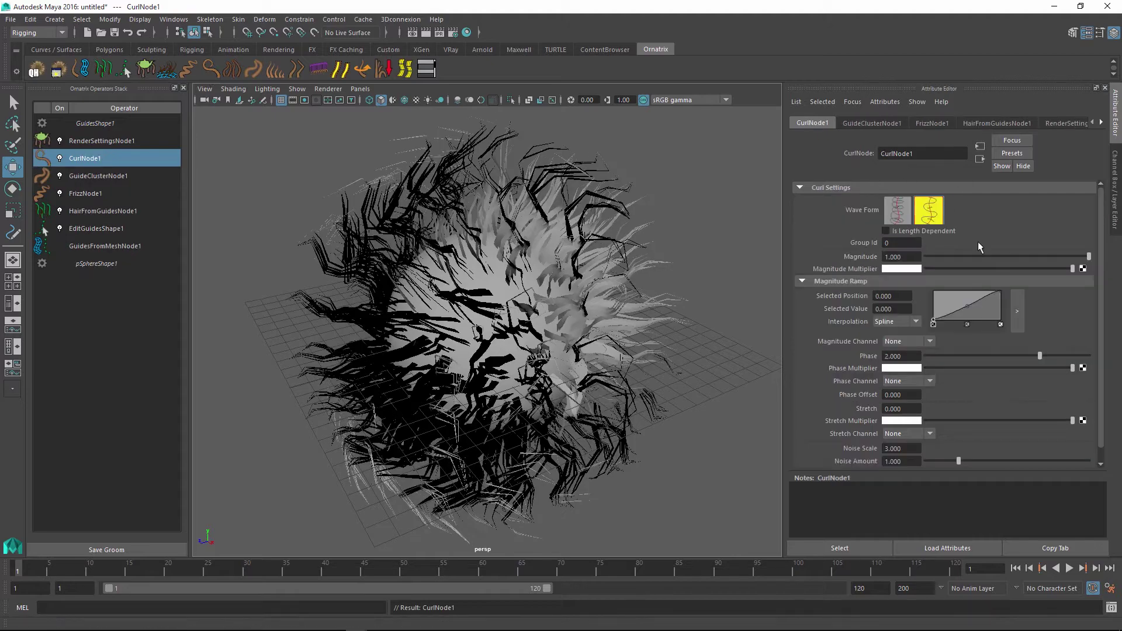
left_click_drag(1089, 257, 961, 301)
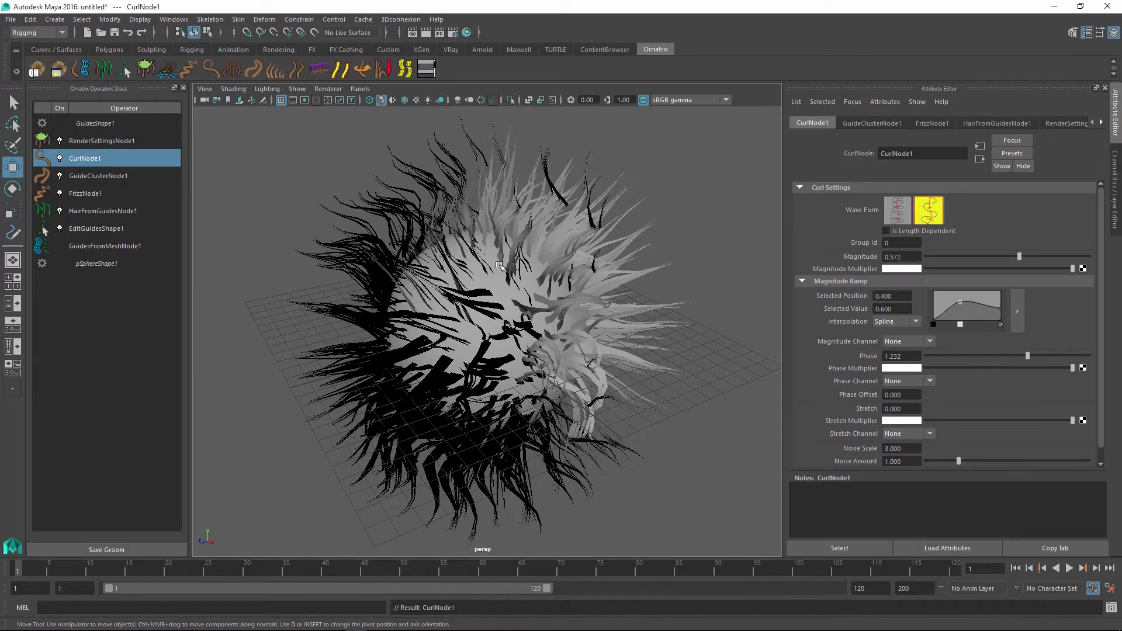
Select the styled hair, start generating a groom from it, name it Spiky, and move the dialog off the hair ball
left_click(487, 207)
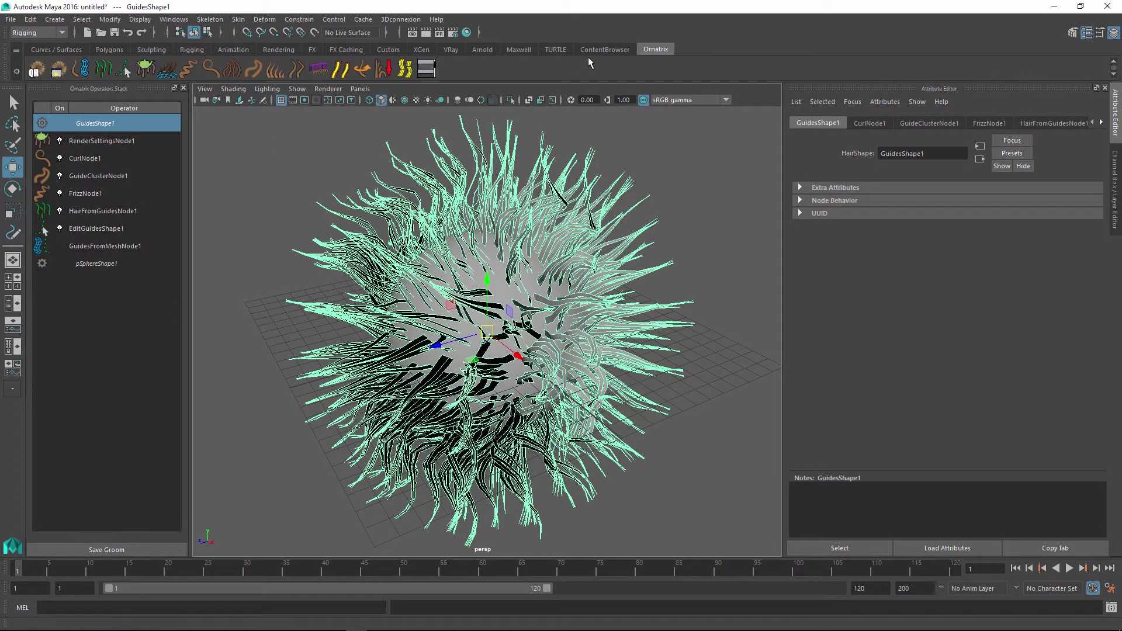
left_click(62, 72)
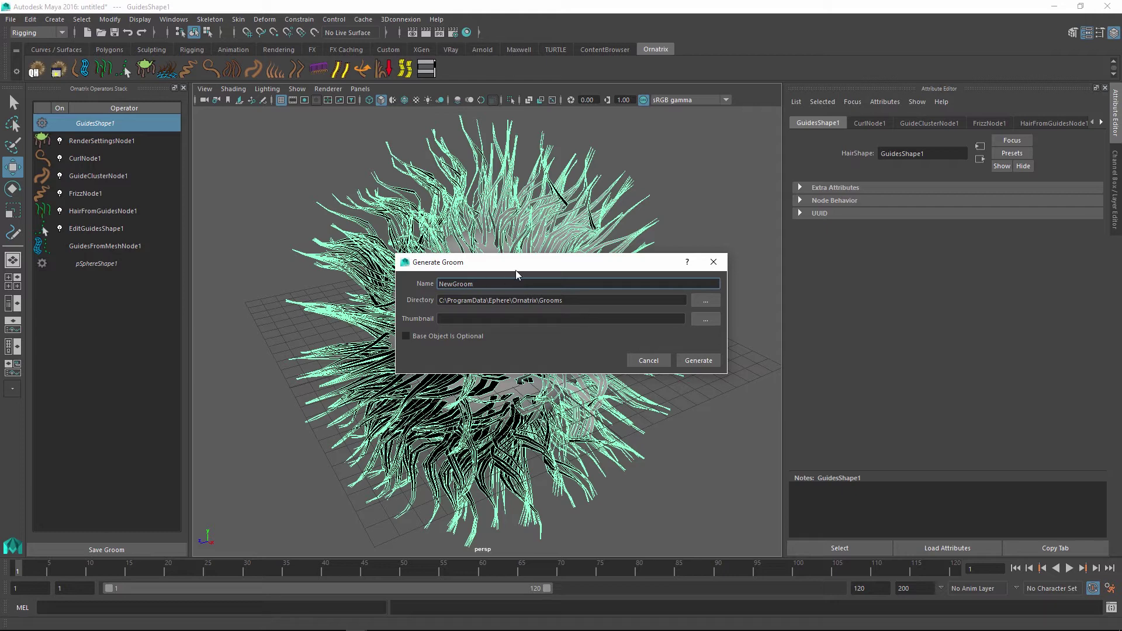
left_click_drag(524, 267, 527, 305)
double_click(487, 321)
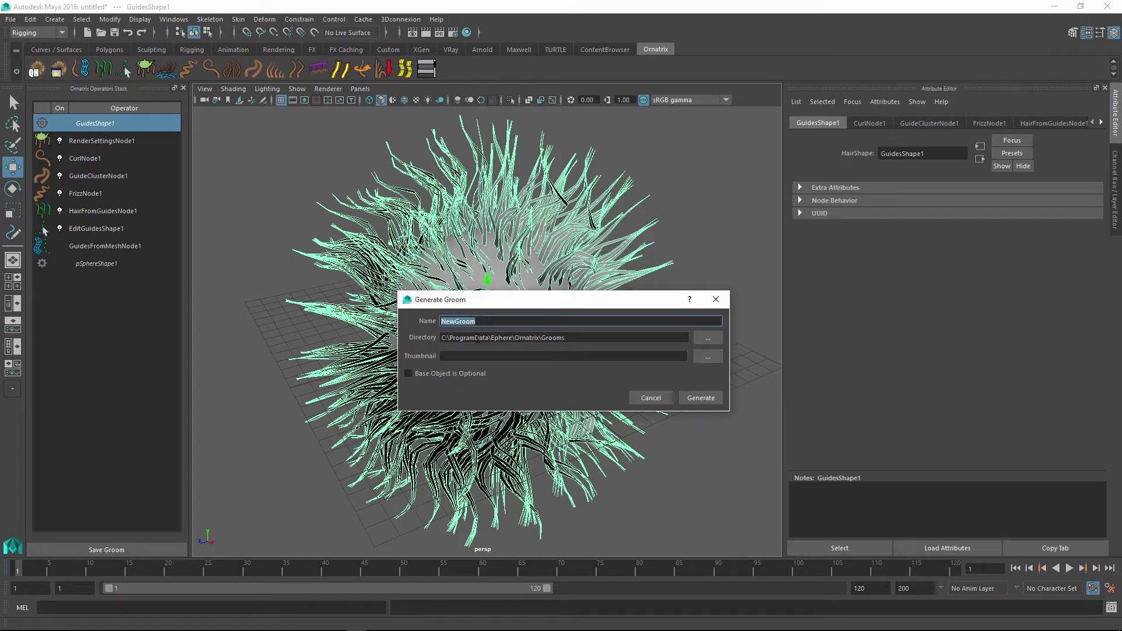
type("Spiky")
left_click_drag(486, 307, 860, 303)
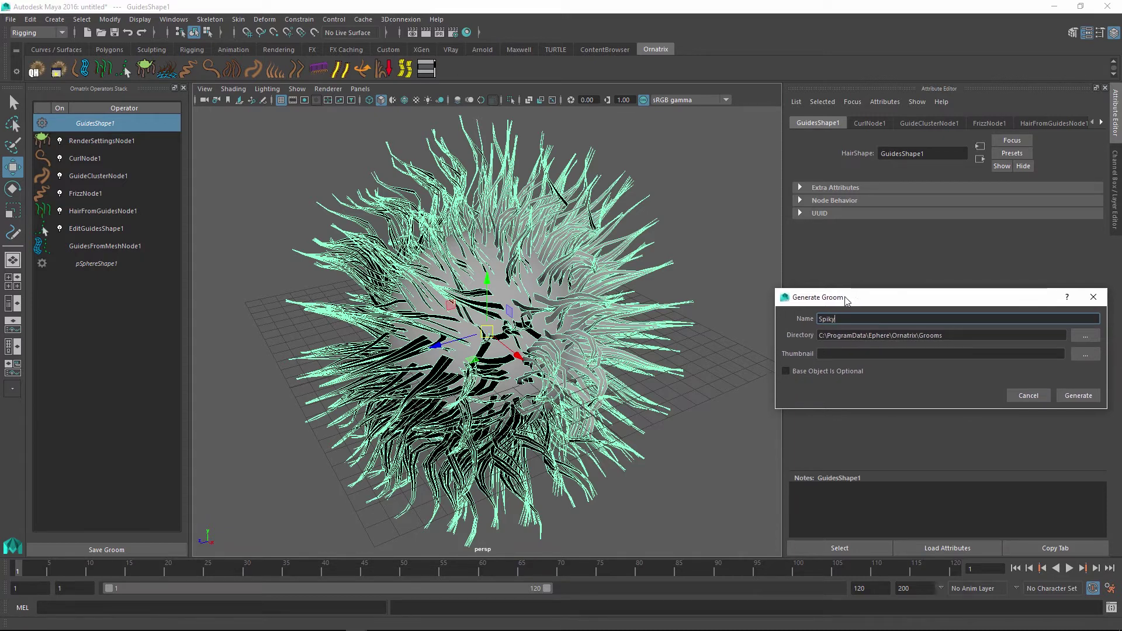
Switch to Photoshop, create a new document with the screen capture pasted in, and enlarge the hair ball for cropping
left_click(53, 20)
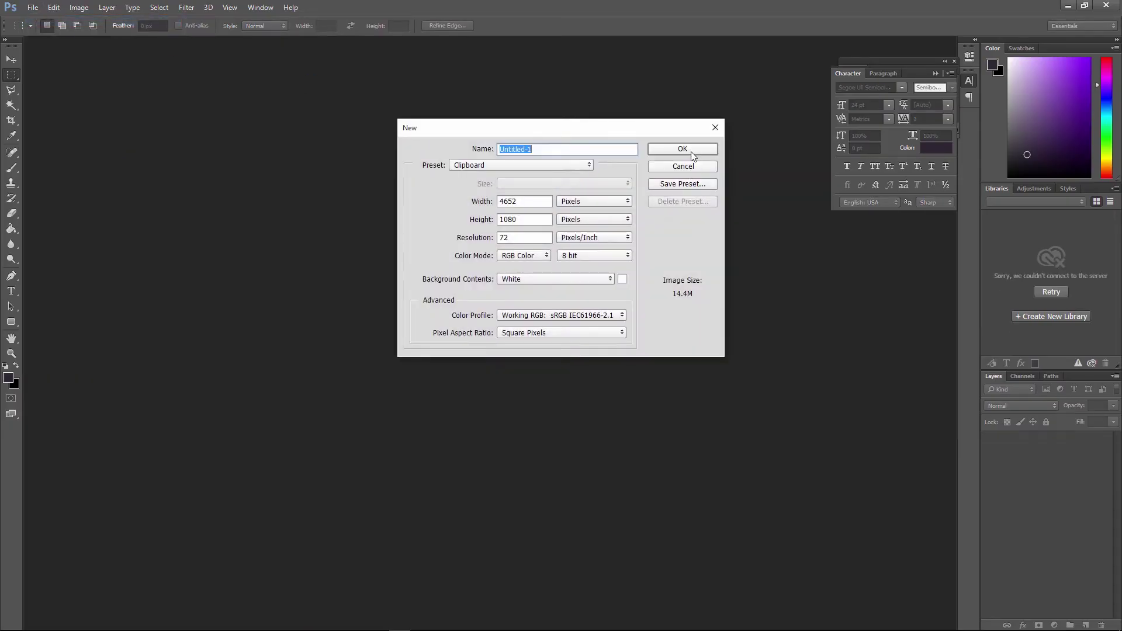
left_click(683, 149)
key("ctrl+v")
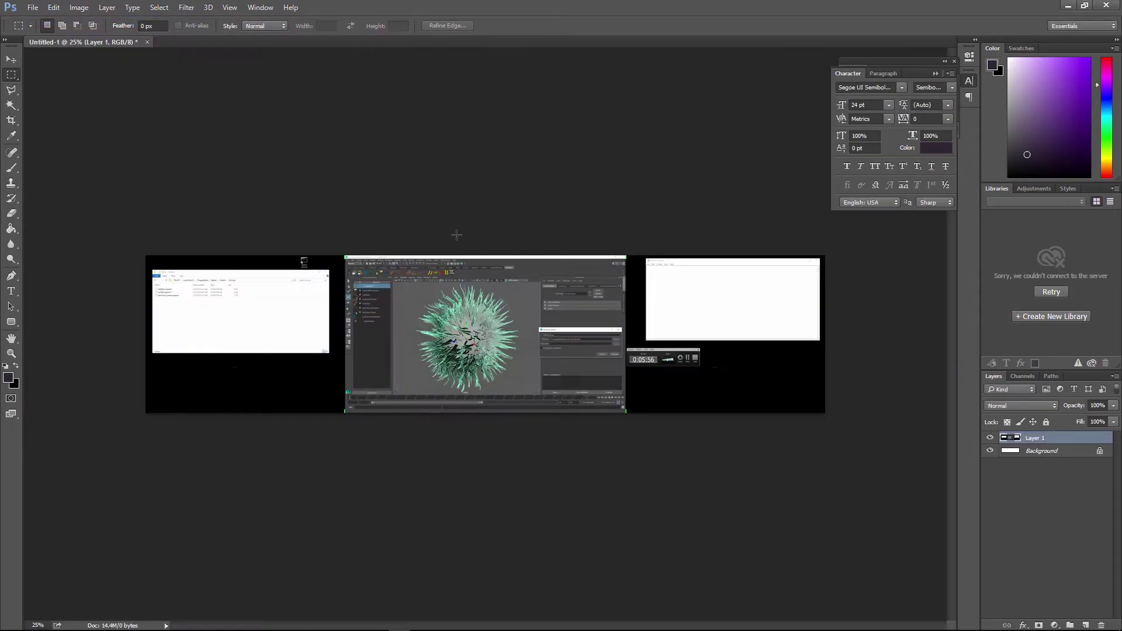
key("z")
left_click(555, 356)
left_click(555, 356)
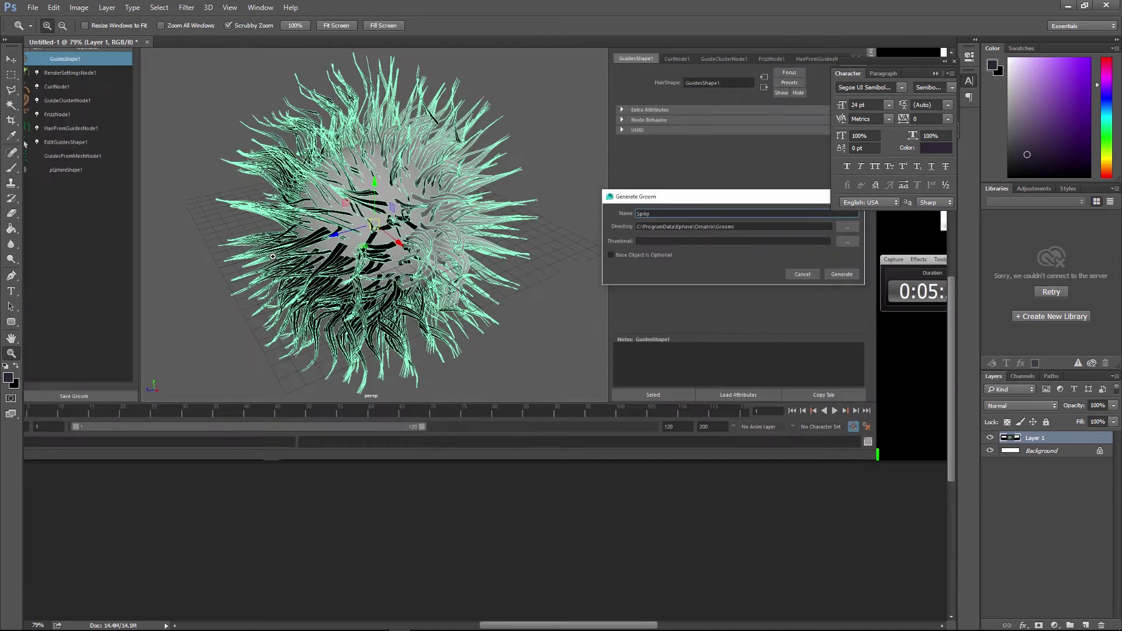
Crop the image to a roughly square area around the hair ball
left_click(11, 120)
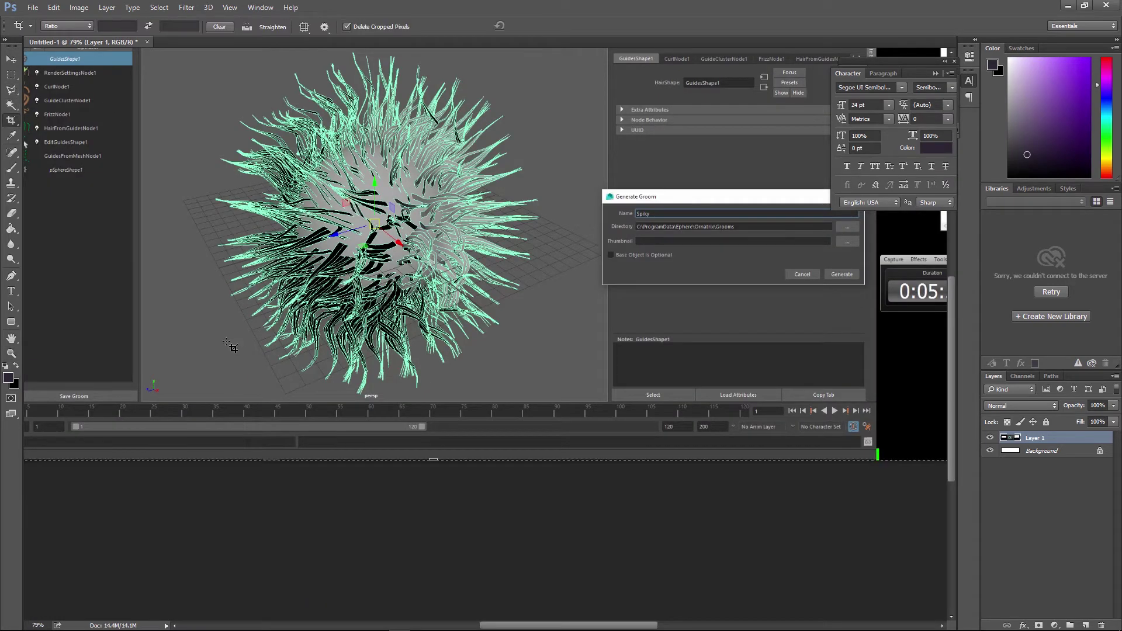
left_click_drag(202, 393, 548, 49)
key("Return")
Erase the grey background and grid areas around the hair ball using Magic Wand selections
key("w")
left_click(614, 205)
key("Delete")
left_click(639, 476)
key("Delete")
left_click(344, 473)
key("Delete")
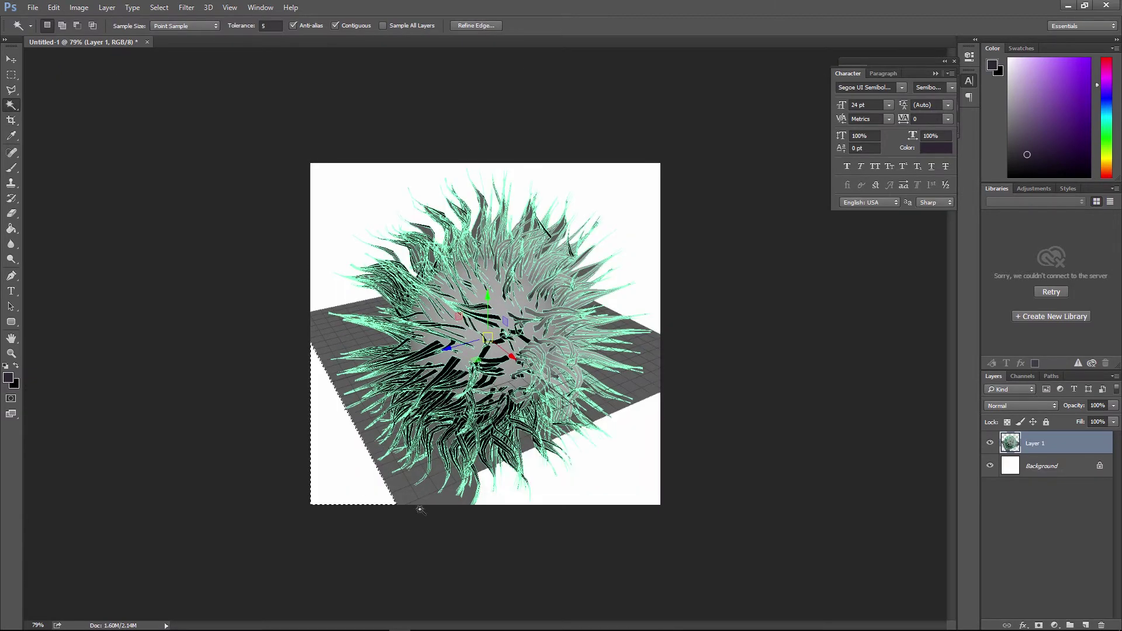
left_click(430, 502)
key("Delete")
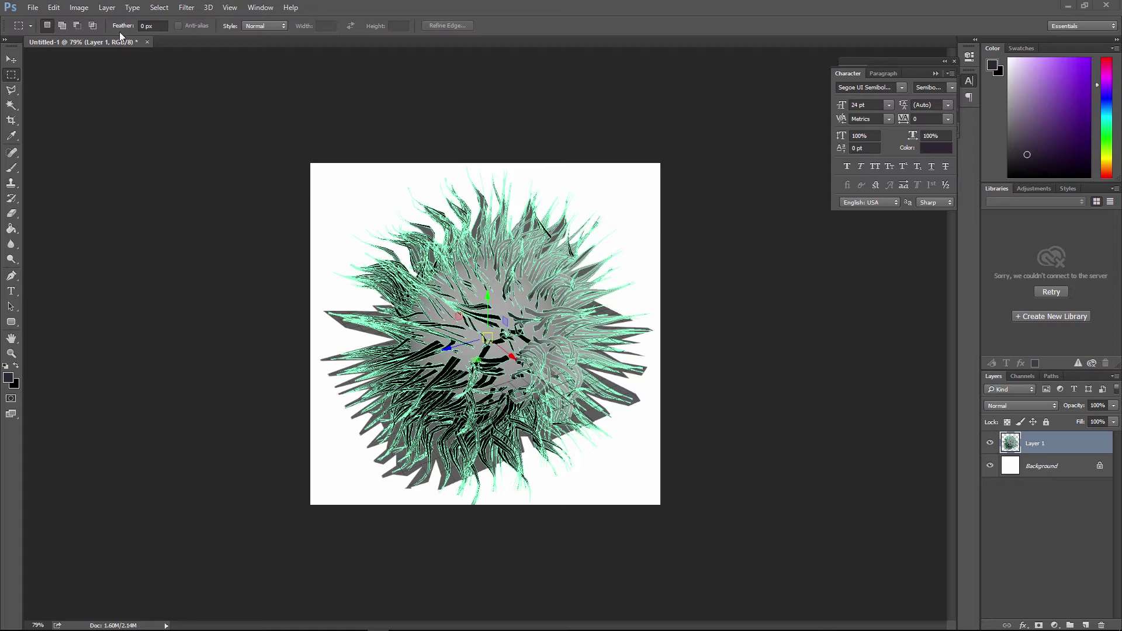
Resize the image to 64 pixels wide and hide the white Background layer
left_click(79, 7)
left_click(88, 92)
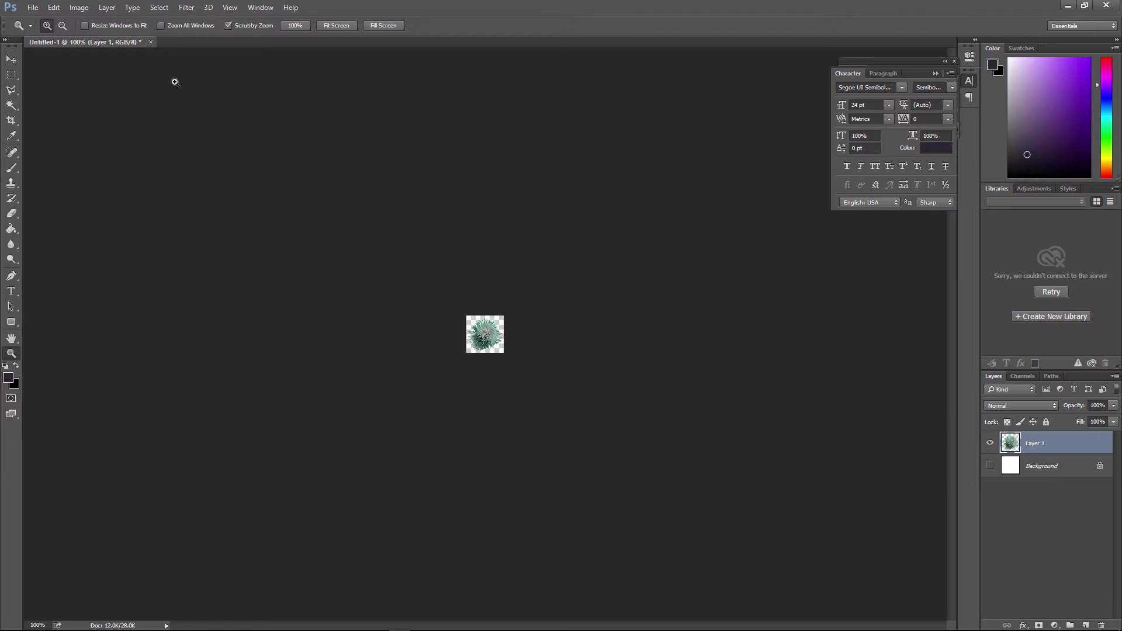
Save the image as a PNG named SpikyThumbnail.png in the 2016-03-02 folder
left_click(33, 7)
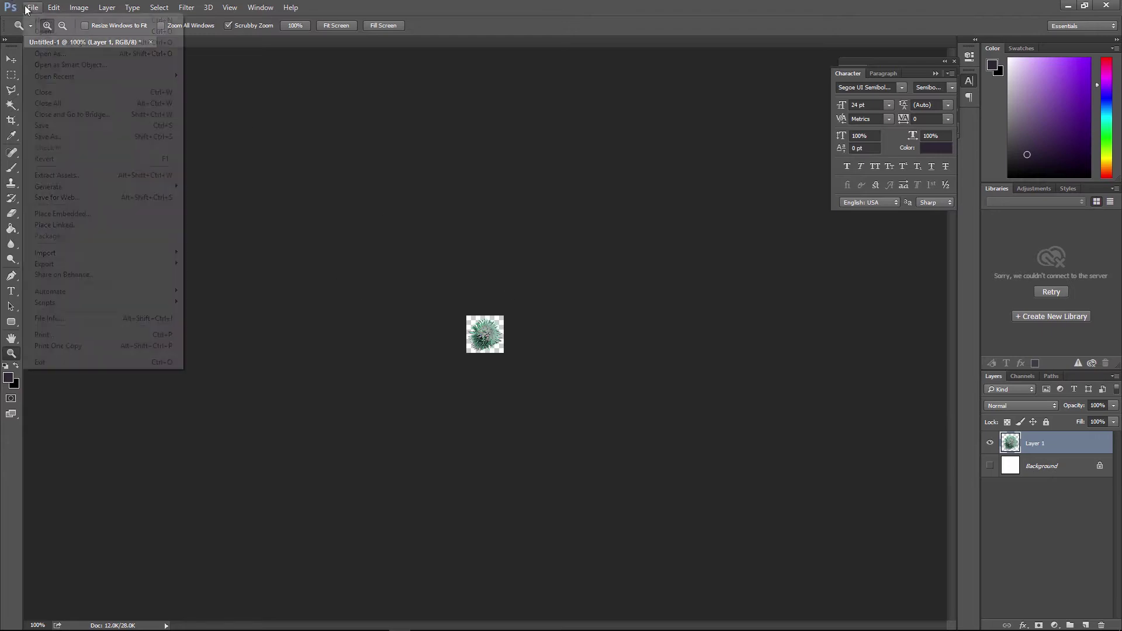
left_click(73, 138)
left_click(604, 476)
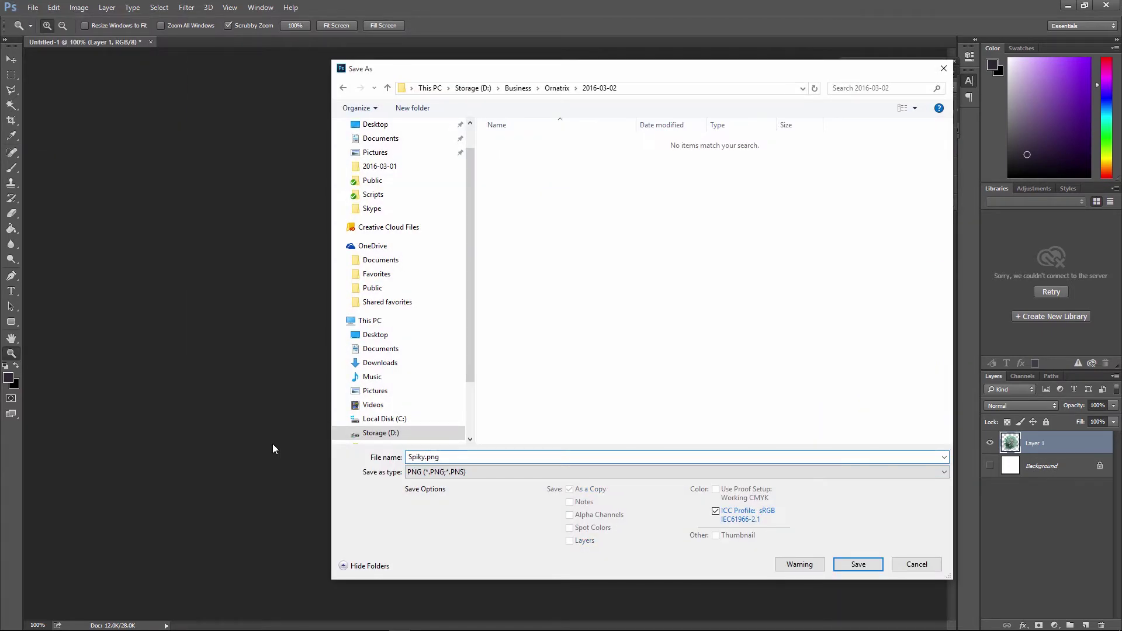
type("Thumbnail")
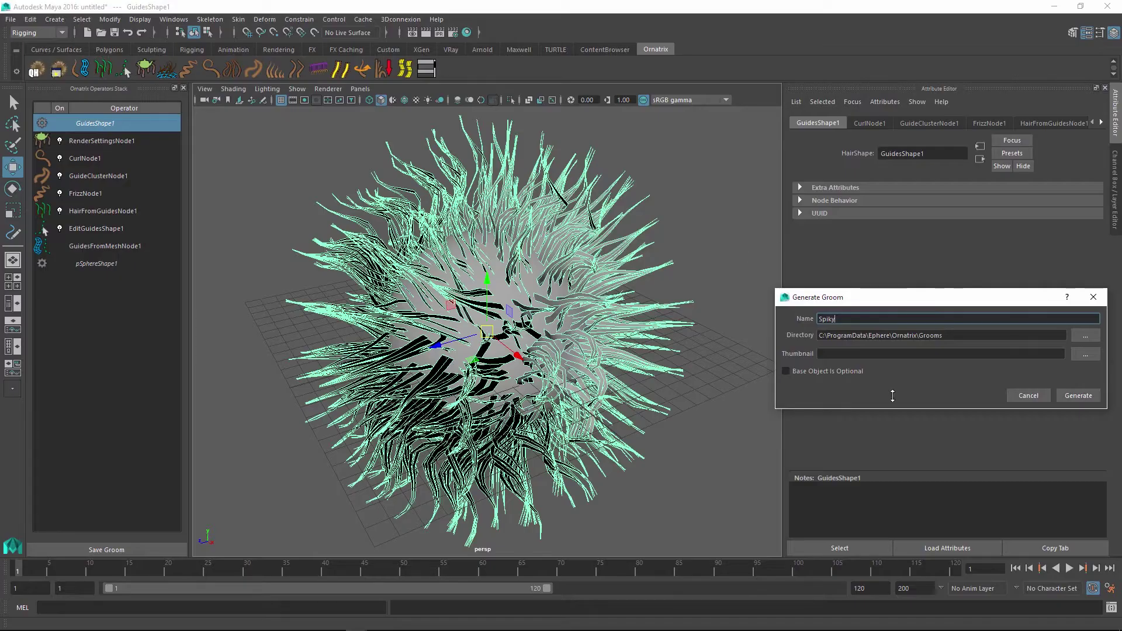
Switch back to Maya and set SpikyThumbnail.png from the 2016-03-02 folder as the groom's thumbnail
left_click(904, 354)
left_click_drag(906, 304, 570, 299)
left_click(749, 349)
left_click(269, 80)
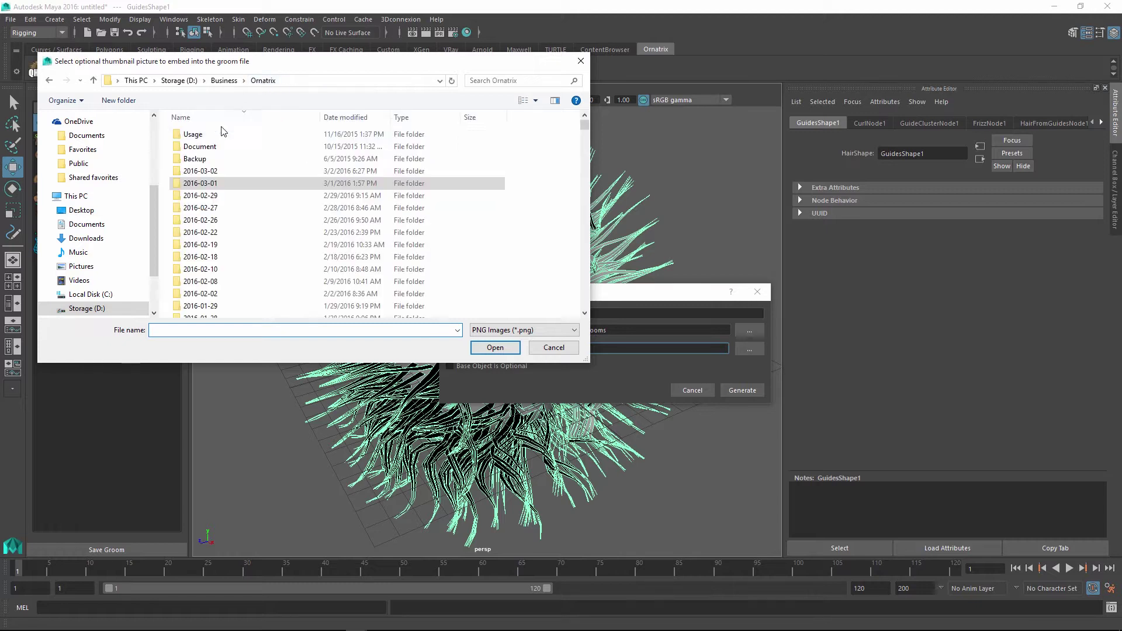
double_click(228, 182)
double_click(202, 178)
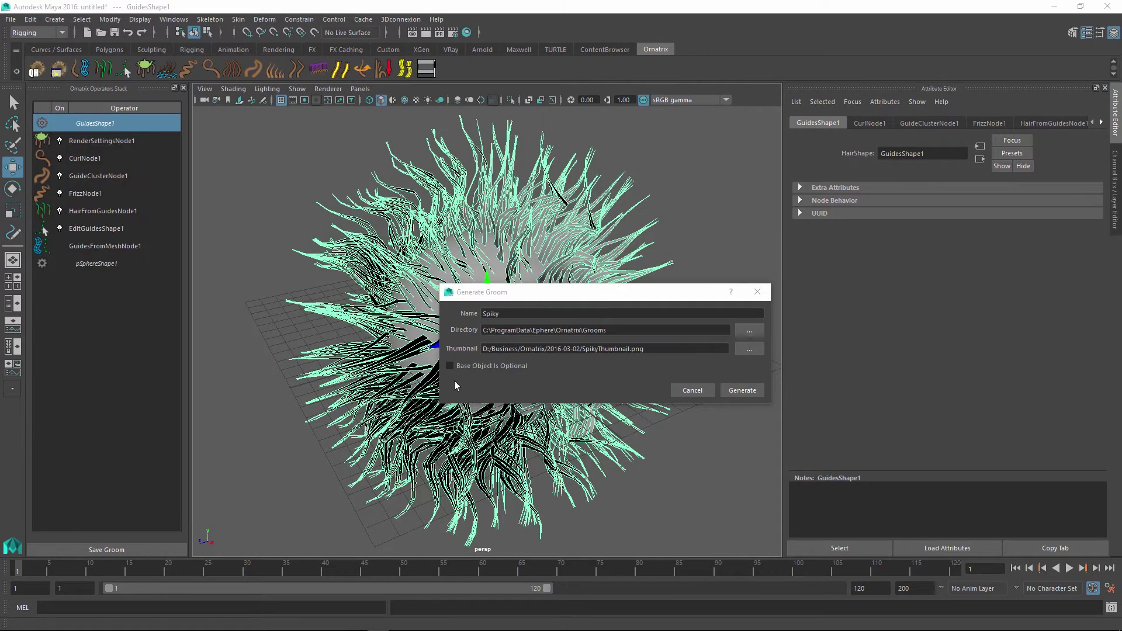
Mark the base object as optional and generate the Spiky groom
left_click(459, 368)
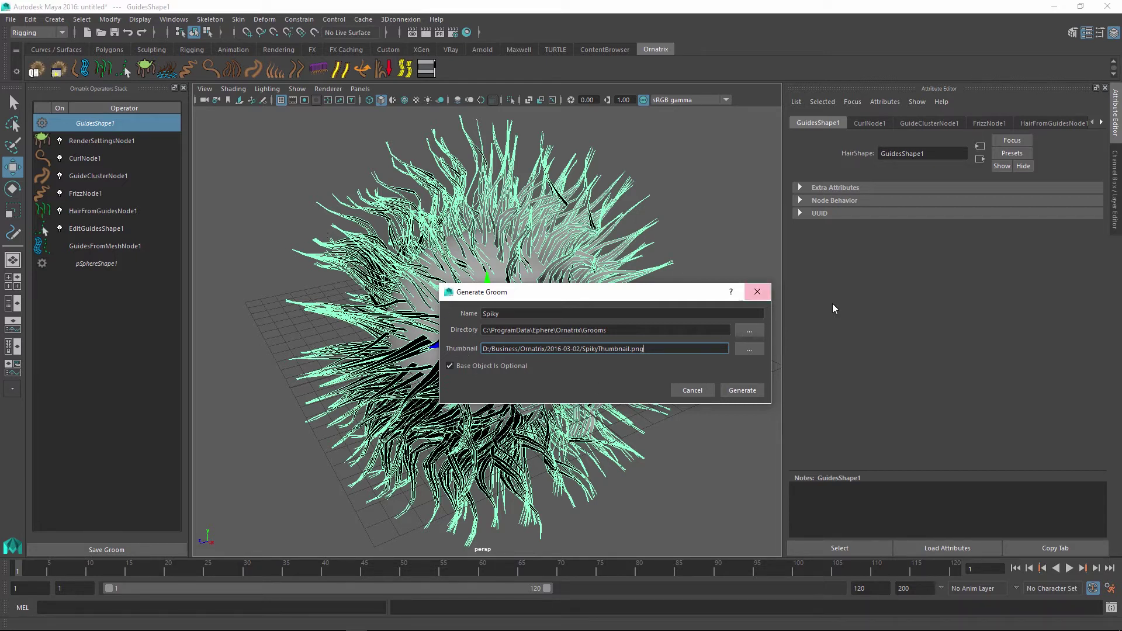
left_click(743, 390)
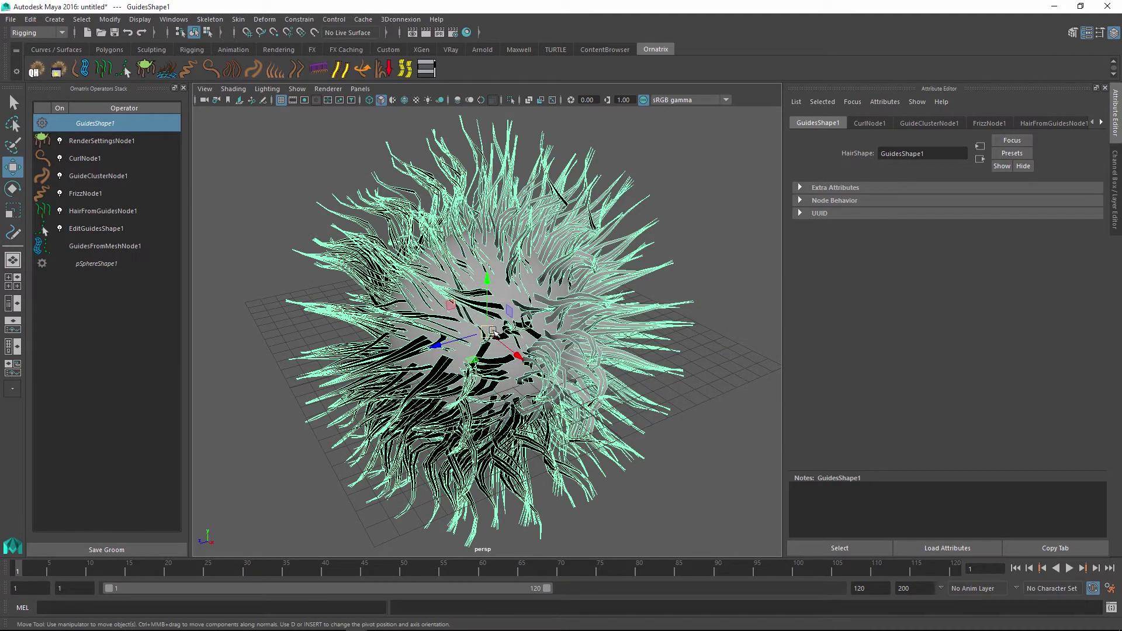
Create a second polygon sphere with a radius of 6.954 beside the hairy one
middle_click_drag(600, 343, 478, 311, "alt")
scroll(629, 304, "down", 5)
left_click_drag(628, 304, 561, 316, "alt")
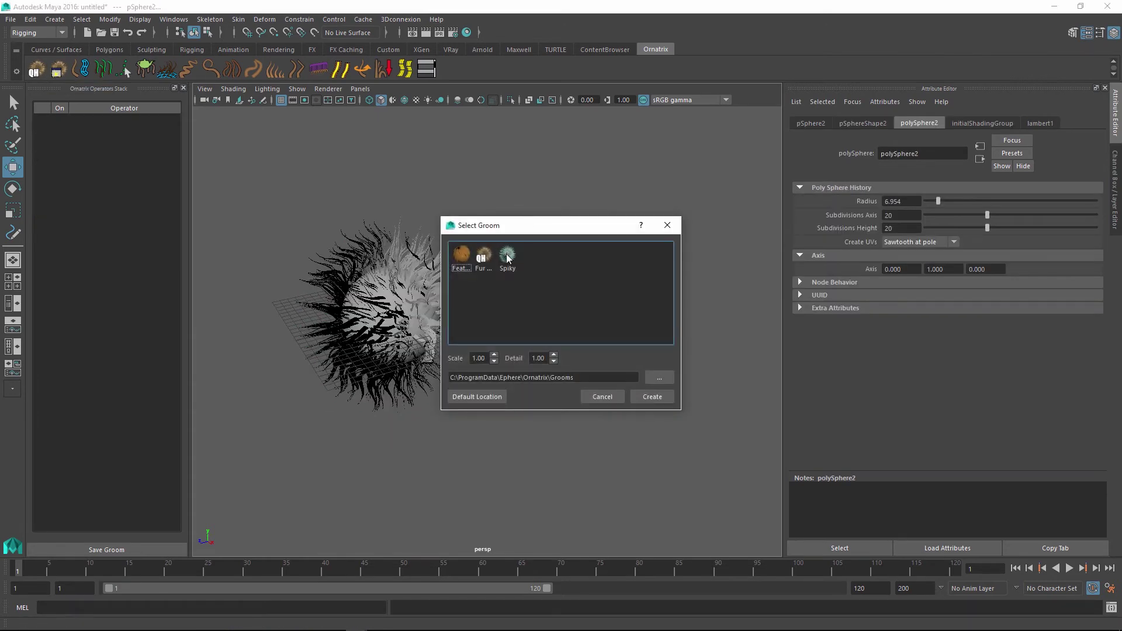
Apply the saved Spiky groom to the second sphere at scale 1.00 and detail 1.00
left_click(508, 261)
left_click_drag(513, 226, 384, 222)
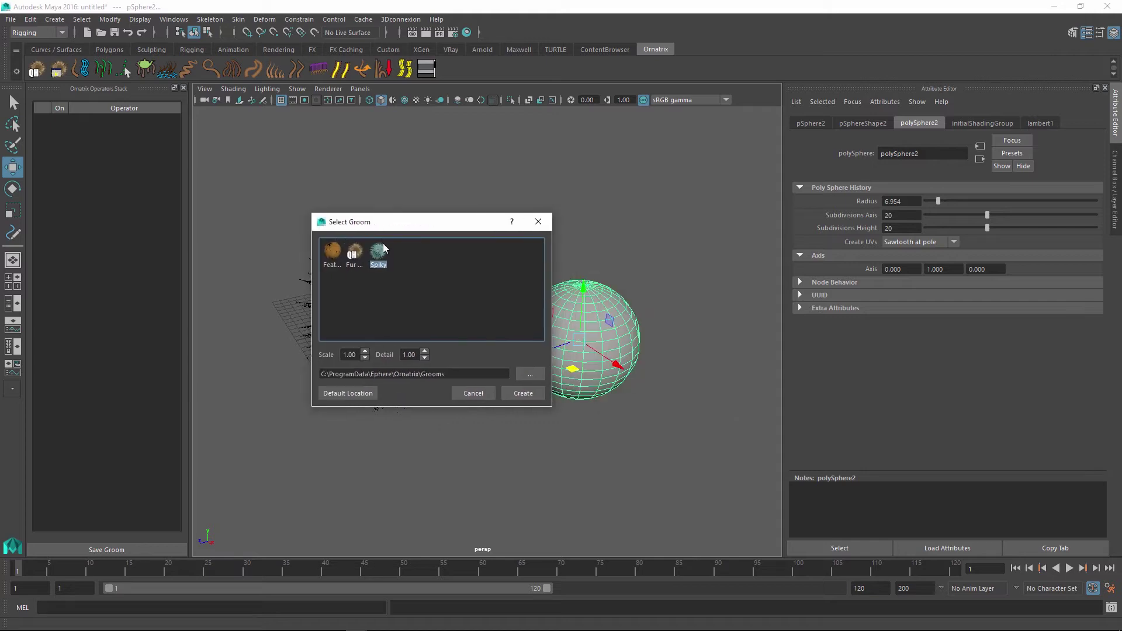
double_click(378, 254)
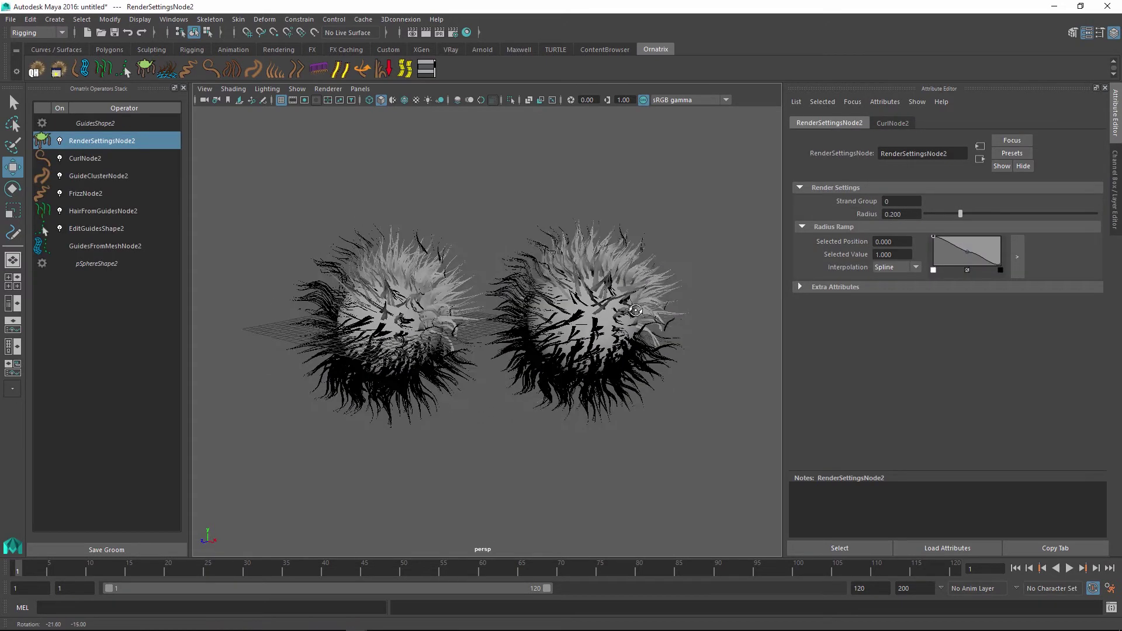
left_click_drag(581, 273, 525, 296, "alt")
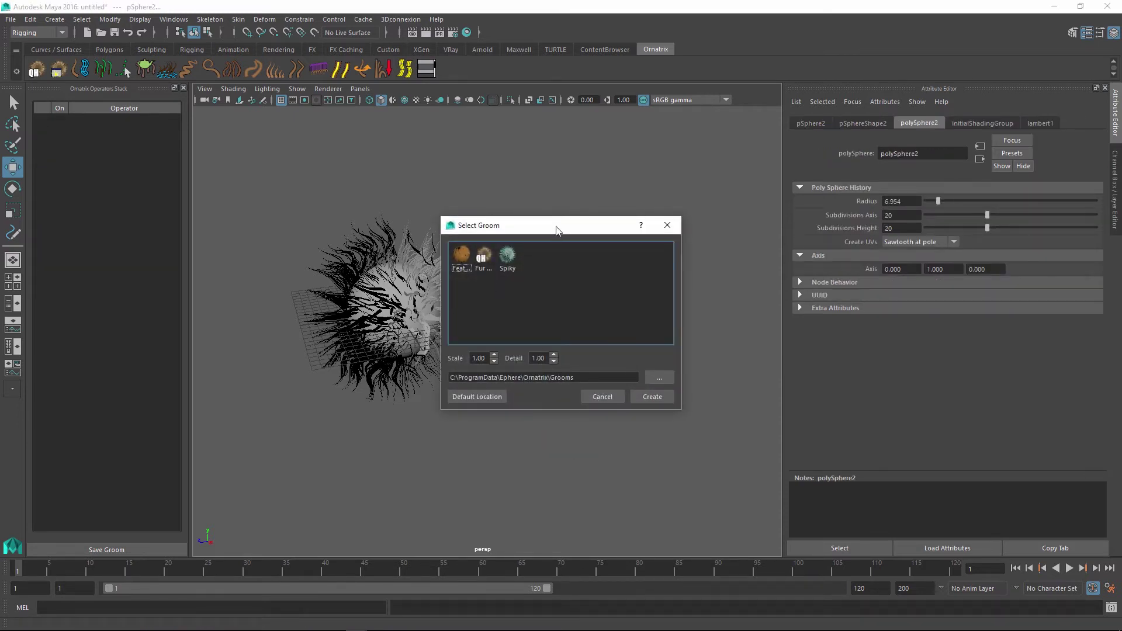
Apply the Spiky groom to the second sphere with scale 2 and detail 2
left_click_drag(552, 230, 382, 275)
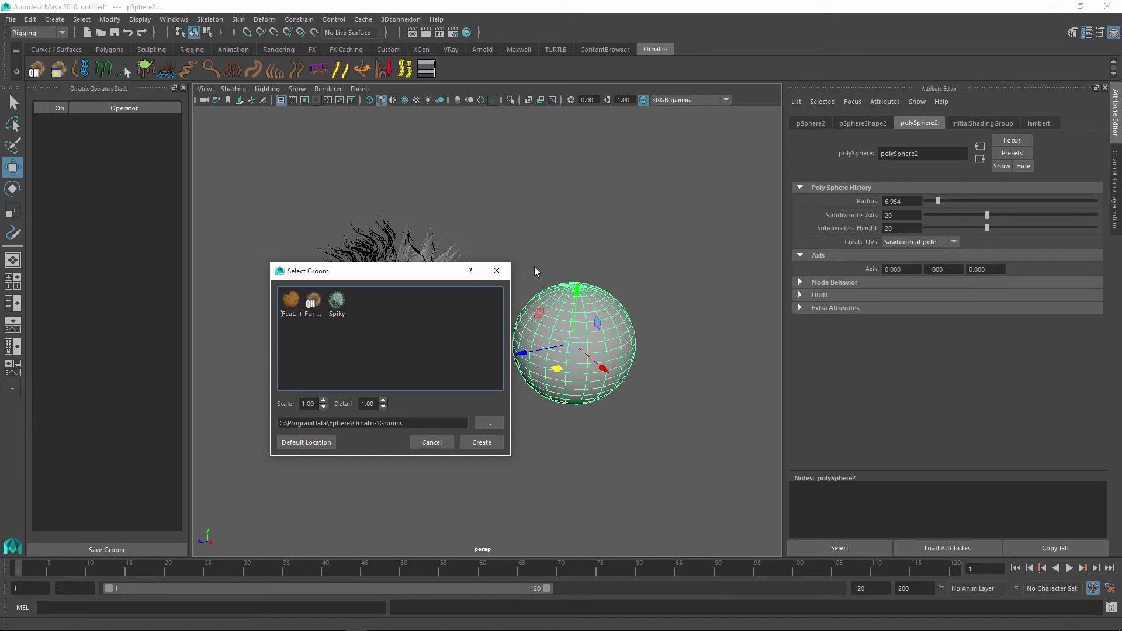
left_click_drag(415, 272, 396, 339)
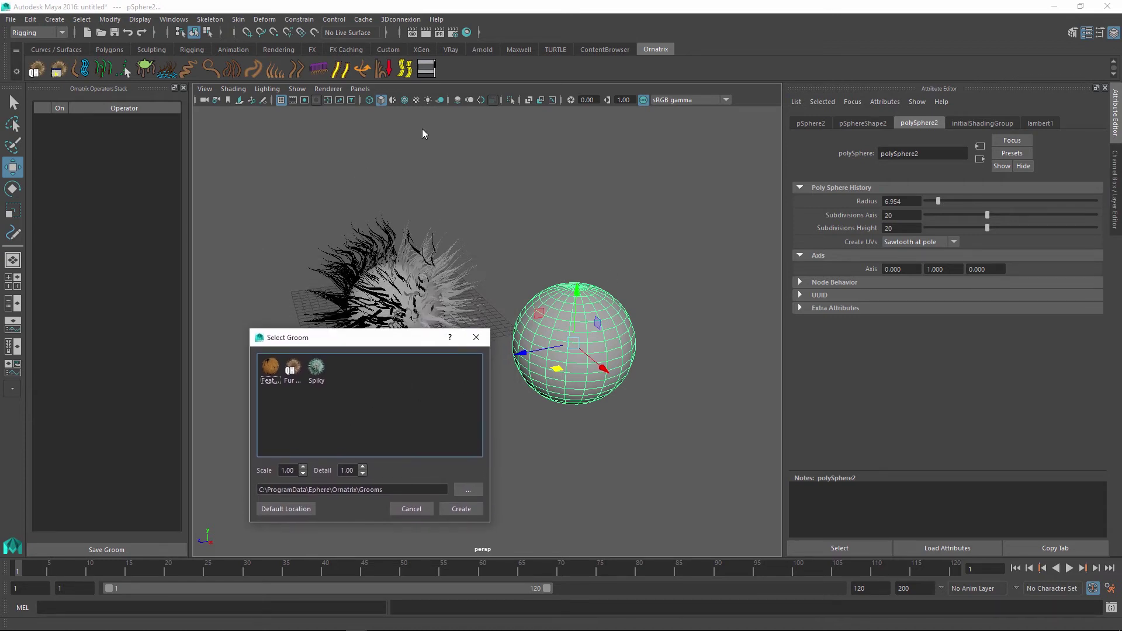
key("Tab")
type("2")
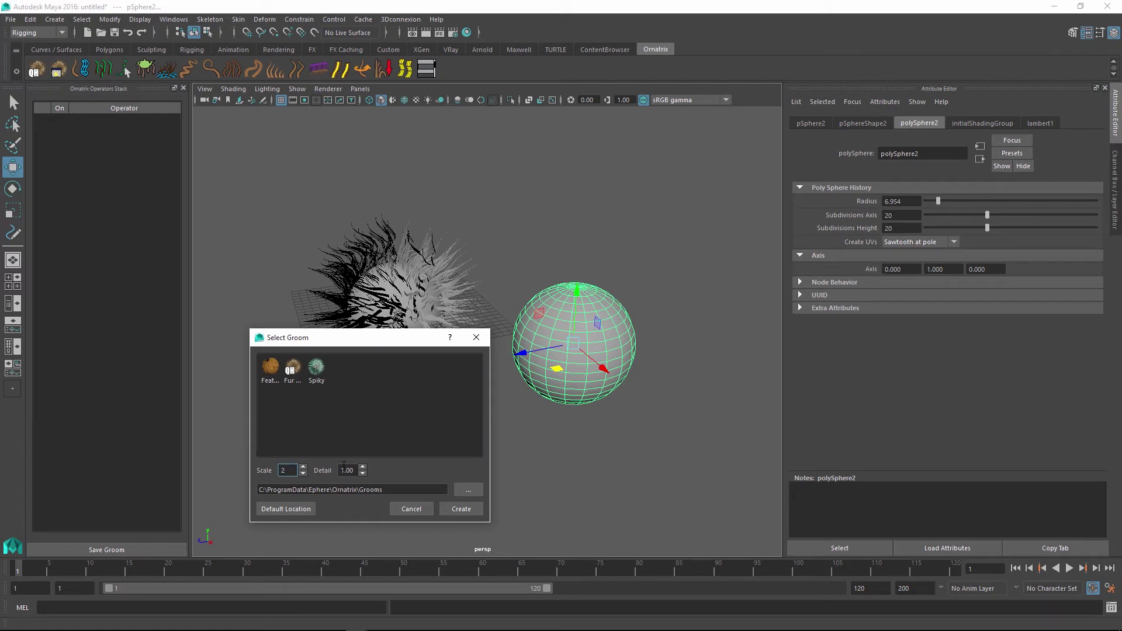
left_click(351, 471)
left_click(340, 471)
type("2")
left_click(294, 471)
key("Return")
Examine the enlarged Spiky groom beside the original hairy sphere from several angles and distances
left_click_drag(558, 331, 596, 290, "alt")
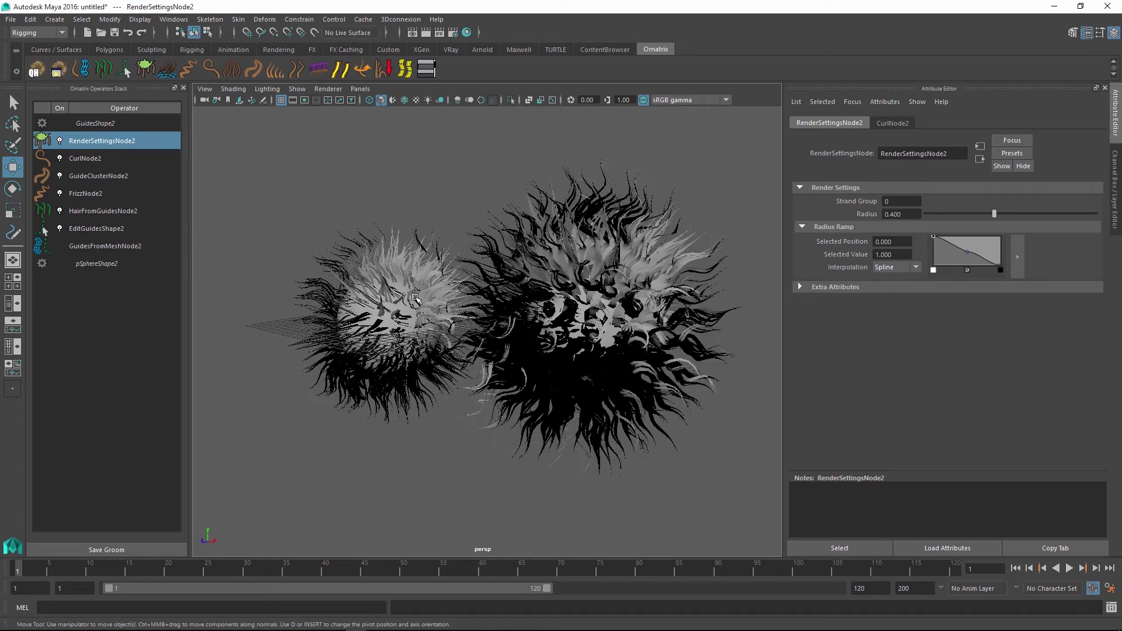
scroll(661, 294, "up", 4)
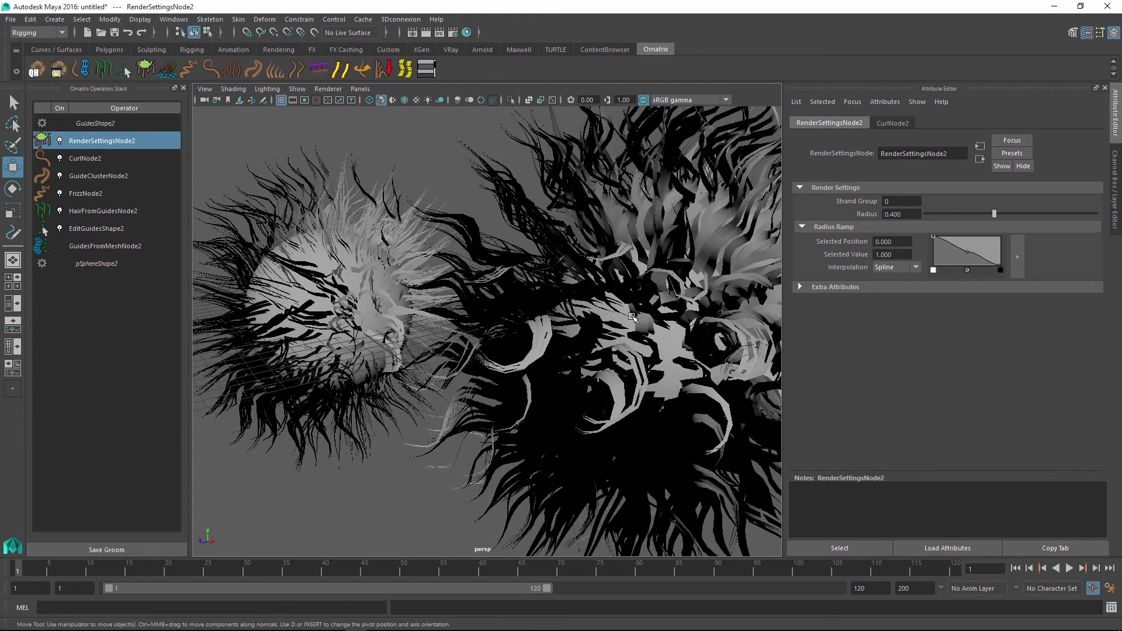
middle_click_drag(617, 320, 492, 314, "alt")
left_click_drag(510, 270, 510, 303, "alt")
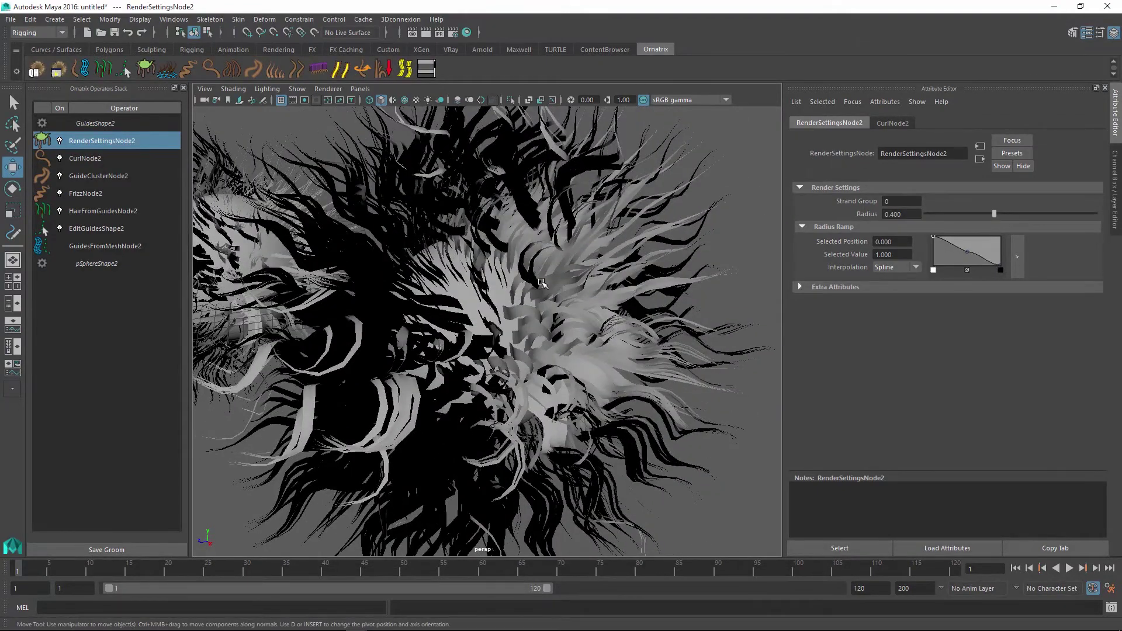
left_click_drag(439, 302, 492, 281, "alt")
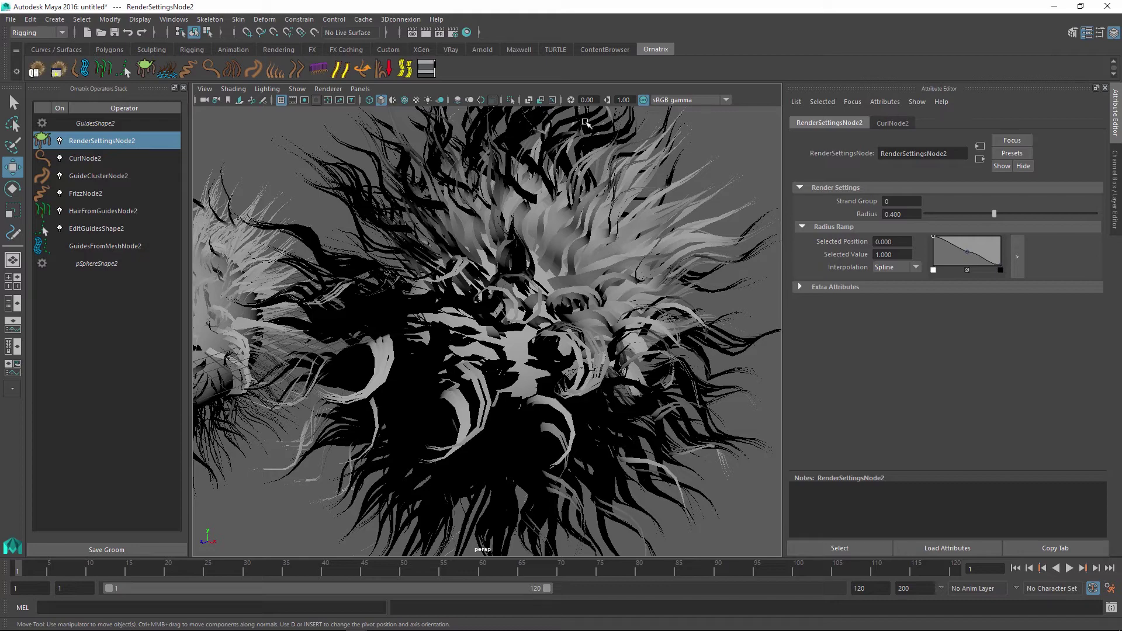
left_click_drag(230, 286, 562, 310, "alt")
scroll(539, 289, "down", 5)
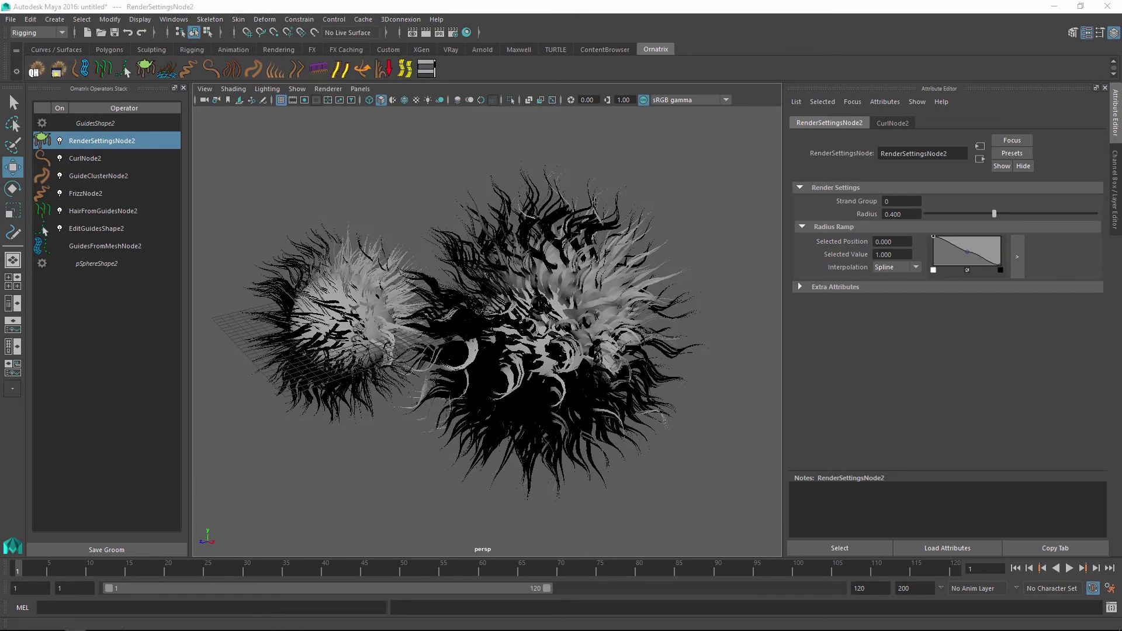
Bring up the Grooms folder in C:\ProgramData\Ephere\Ornatrix and review the .oxgroom files stored there
left_click_drag(0, 123, 811, 183)
left_click_drag(510, 347, 324, 239)
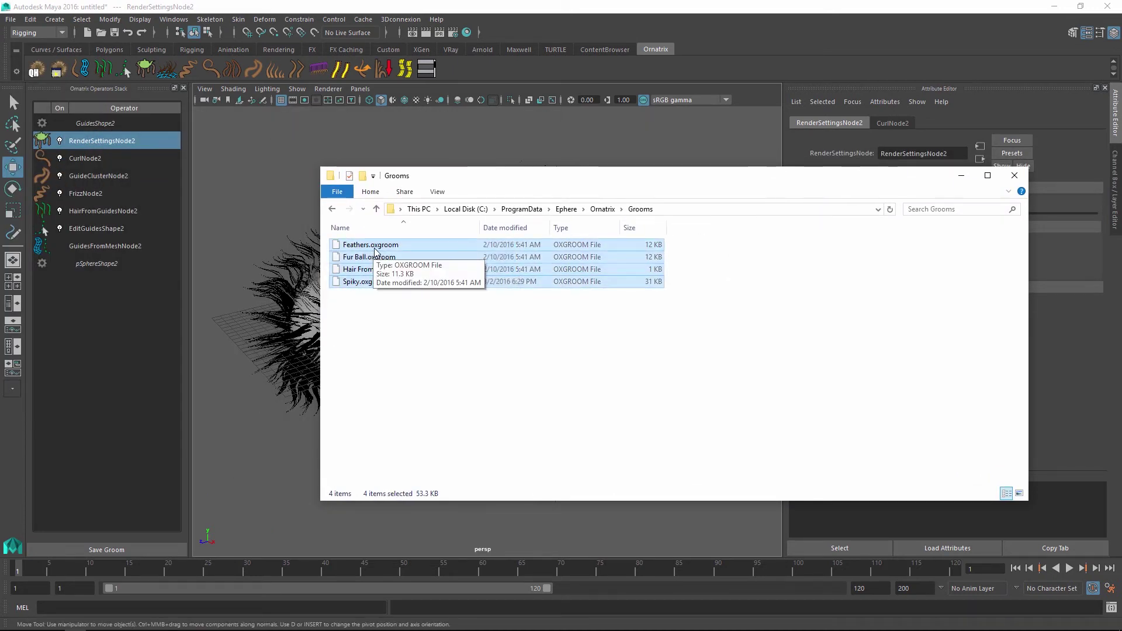
left_click(417, 375)
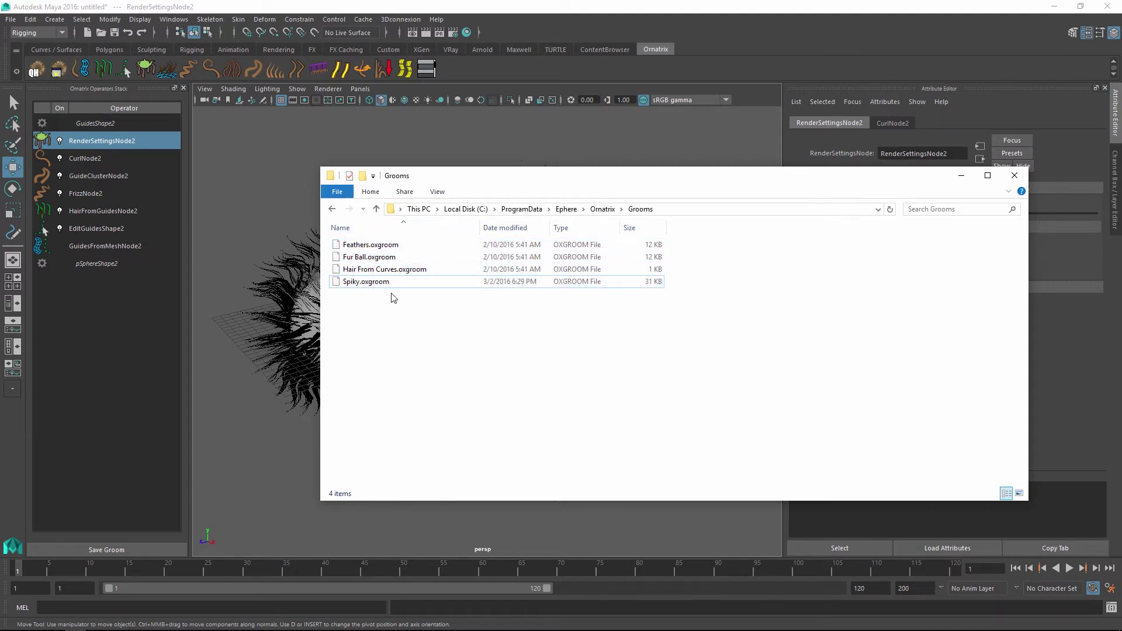
left_click(386, 310)
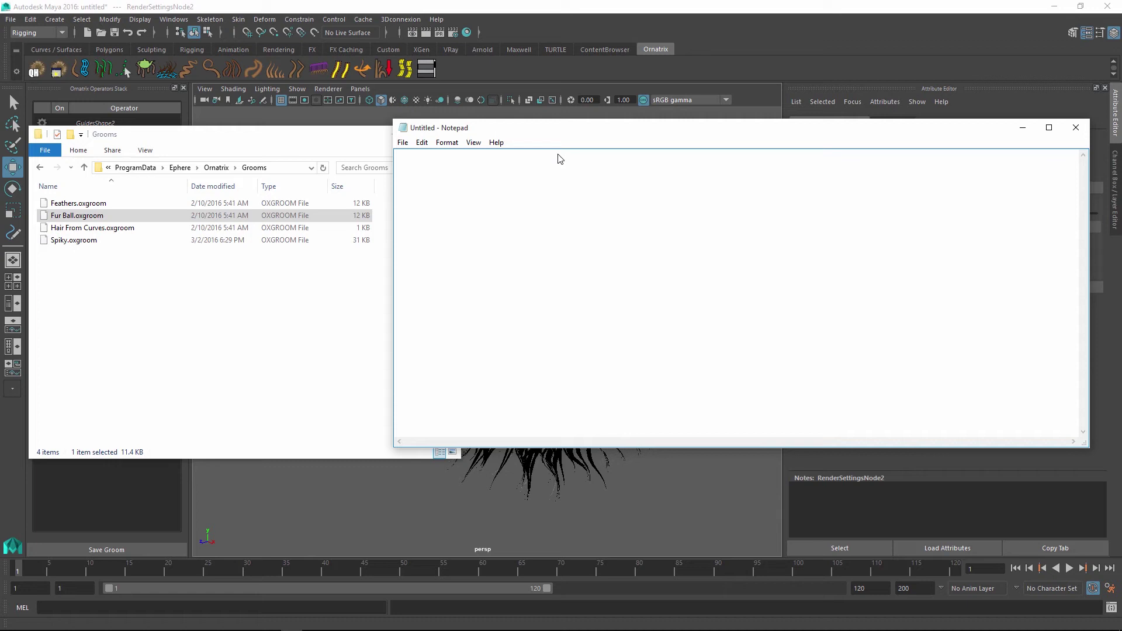
Open Fur Ball.oxgroom in Notepad and examine its thumbnail data and the operators in its Stack section
left_click_drag(651, 136, 536, 226)
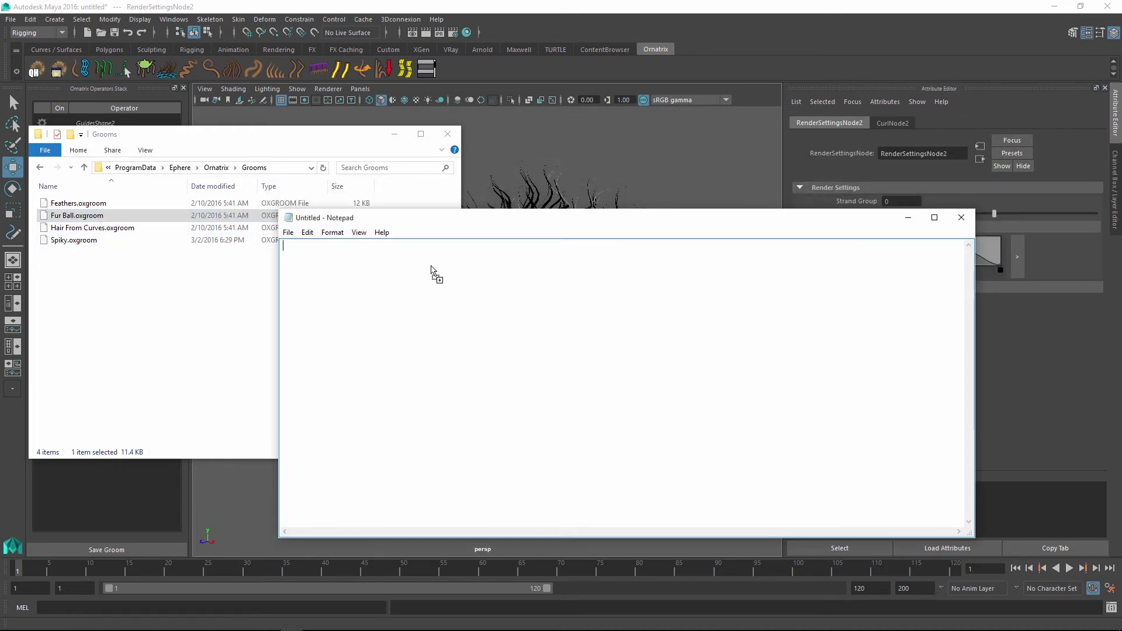
left_click_drag(80, 216, 432, 272)
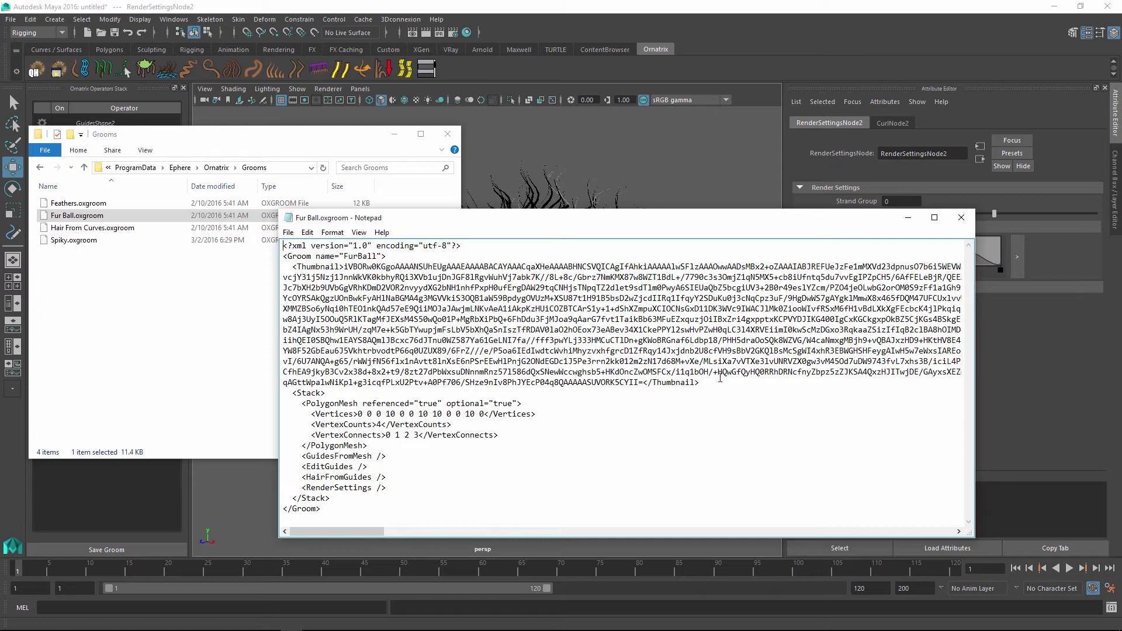
left_click_drag(719, 381, 286, 269)
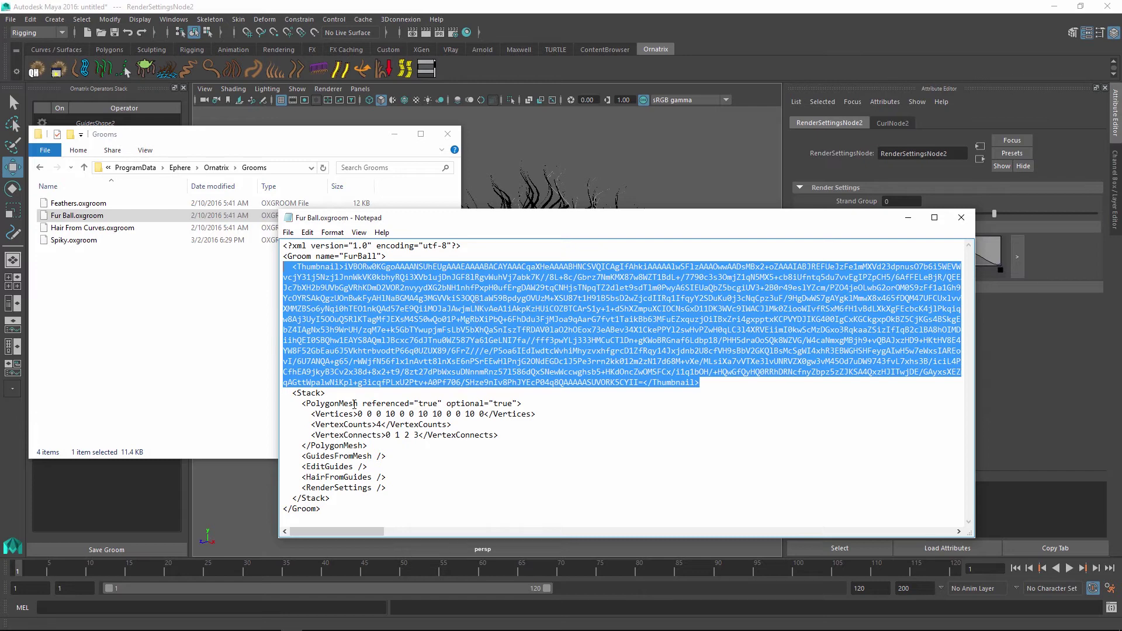
left_click(330, 394)
left_click_drag(293, 394, 350, 499)
left_click(388, 467)
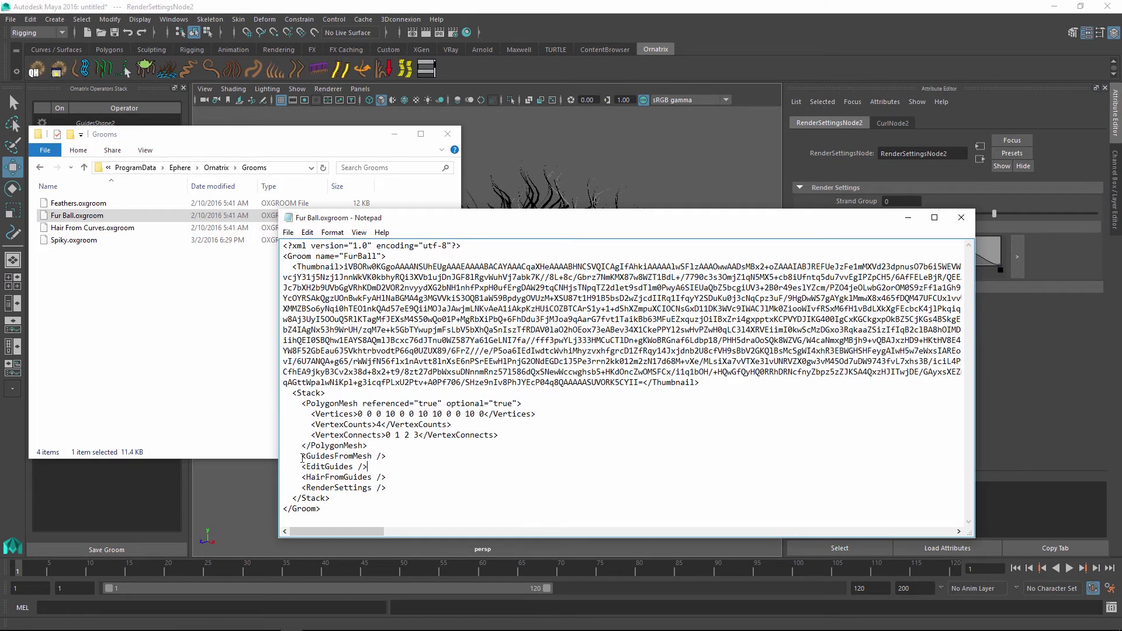
left_click_drag(302, 458, 405, 464)
left_click(378, 471)
Open Feathers.oxgroom in Notepad, examine its RenderSettings radius entry, and close Notepad
double_click(107, 201)
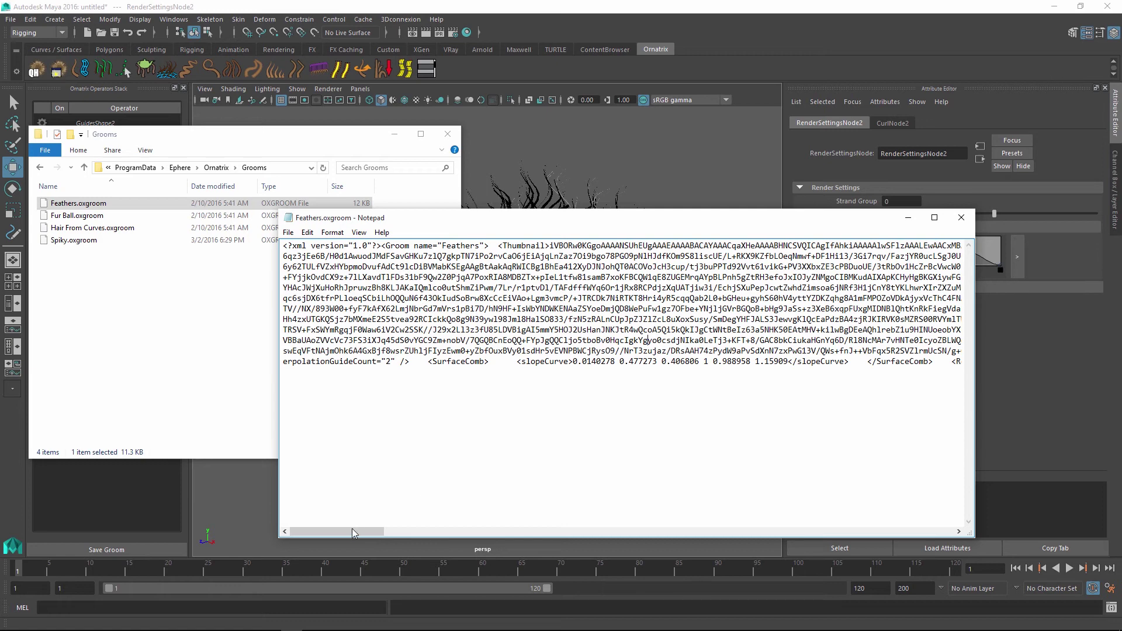
left_click_drag(352, 529, 472, 544)
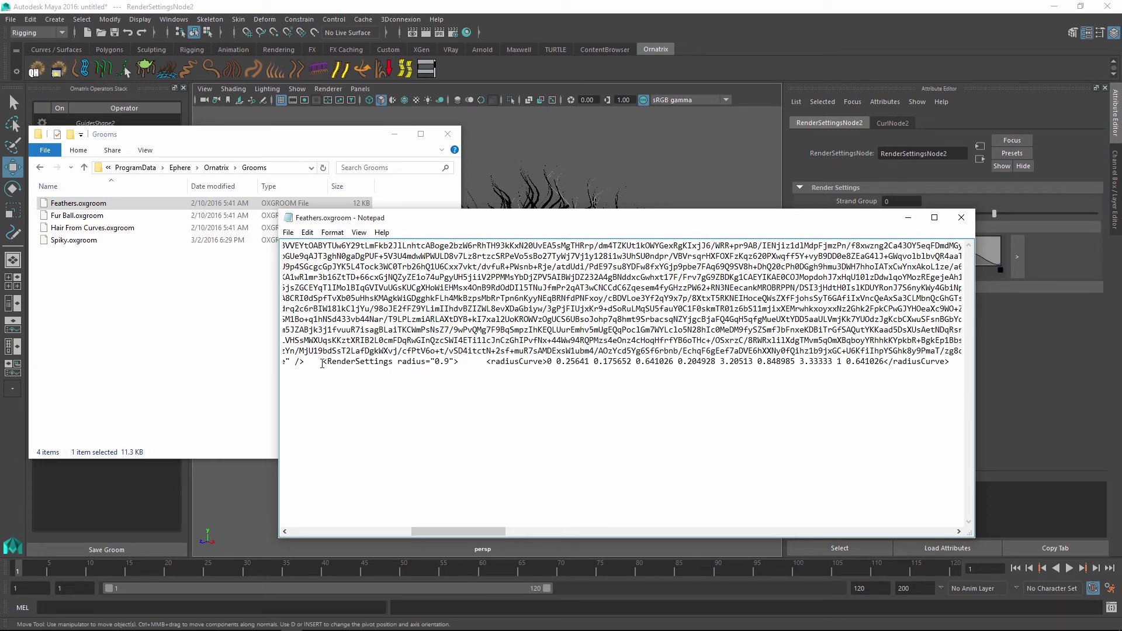
left_click_drag(324, 362, 462, 366)
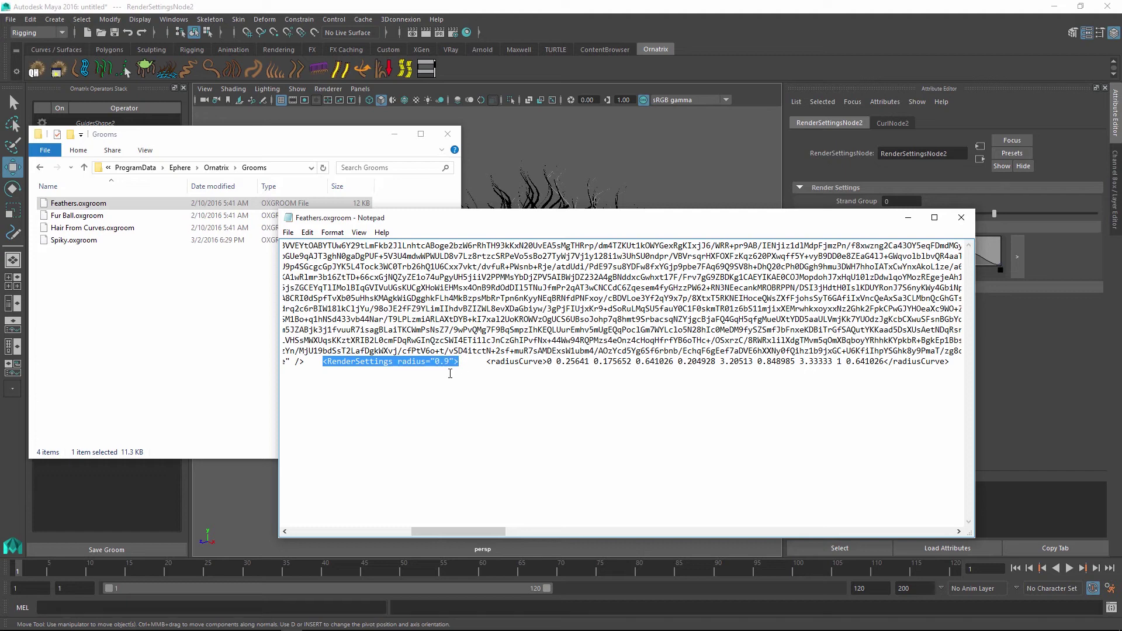
left_click_drag(459, 531, 336, 504)
left_click(962, 217)
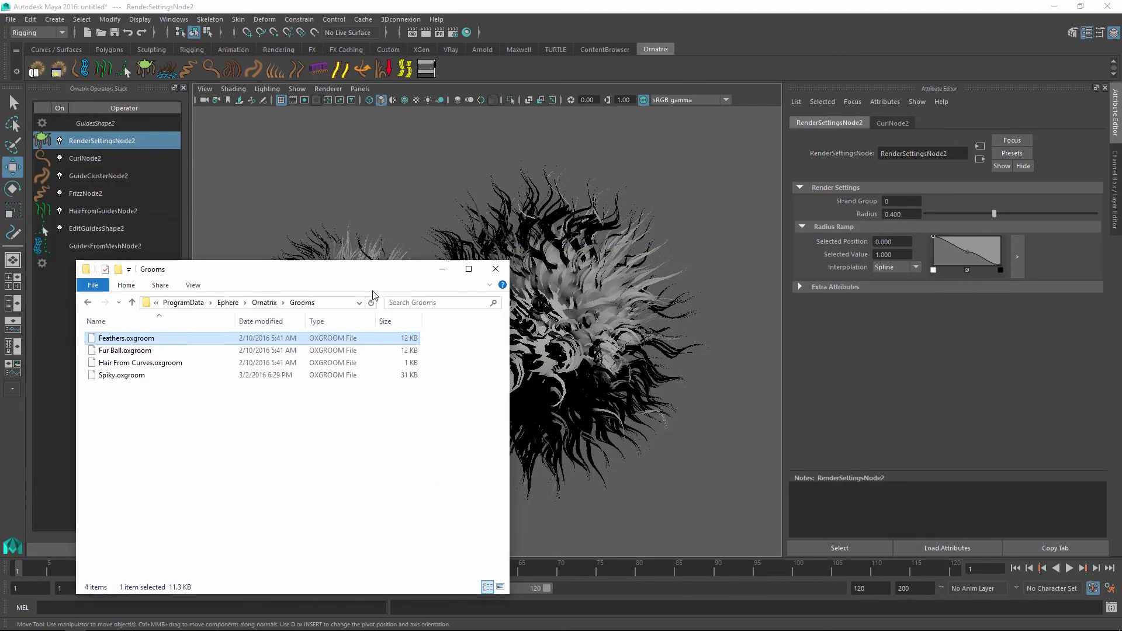
left_click_drag(374, 300, 602, 322)
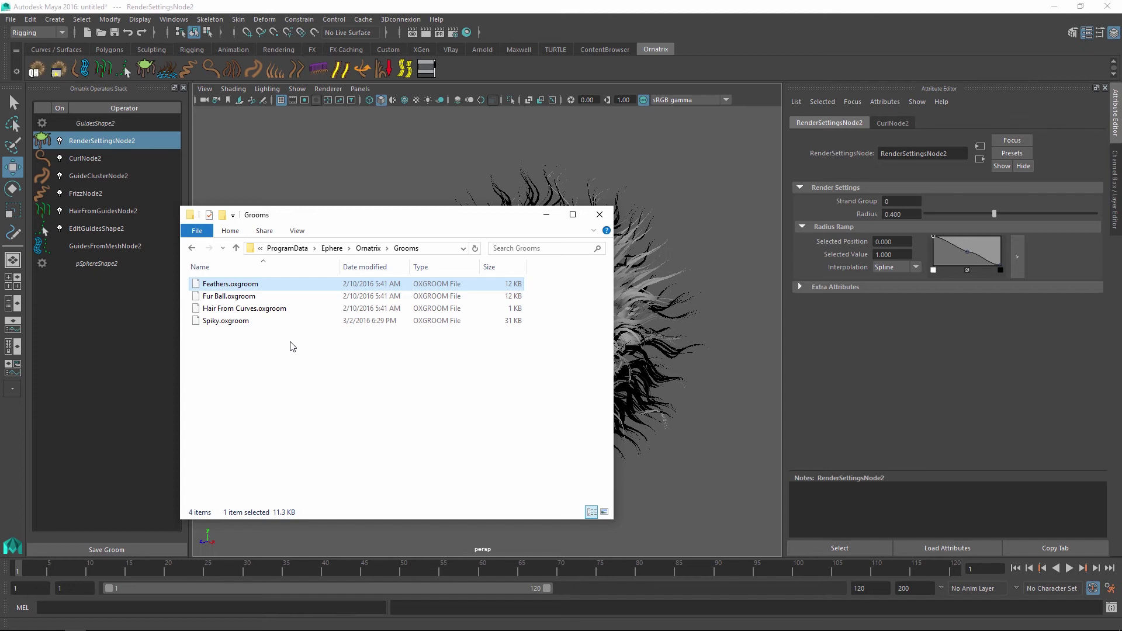
left_click(322, 356)
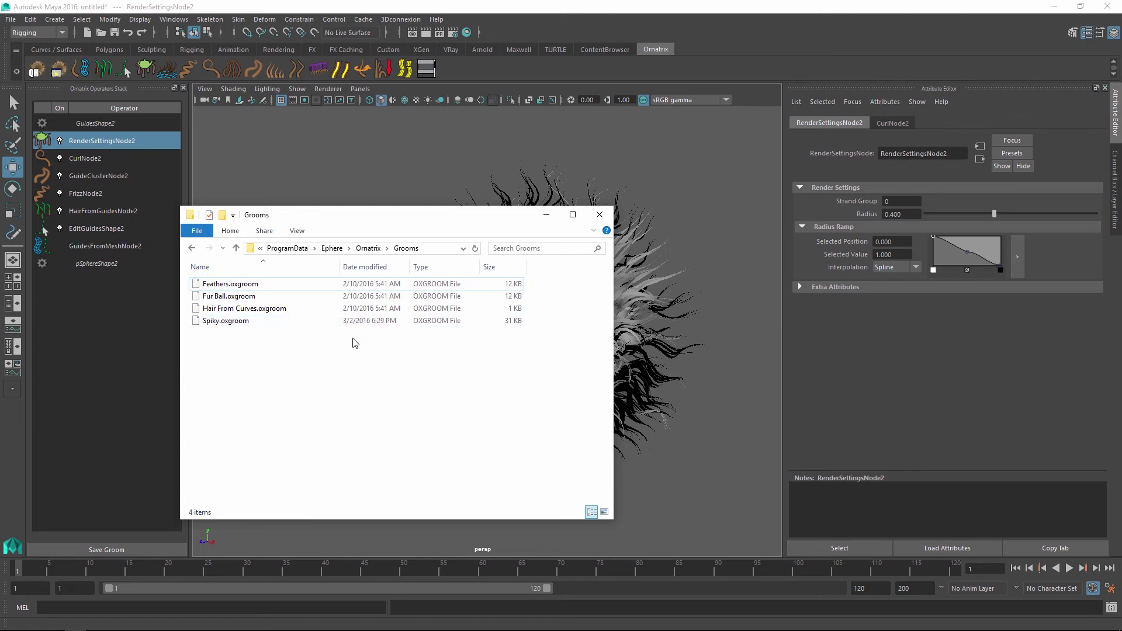
left_click_drag(337, 219, 300, 301)
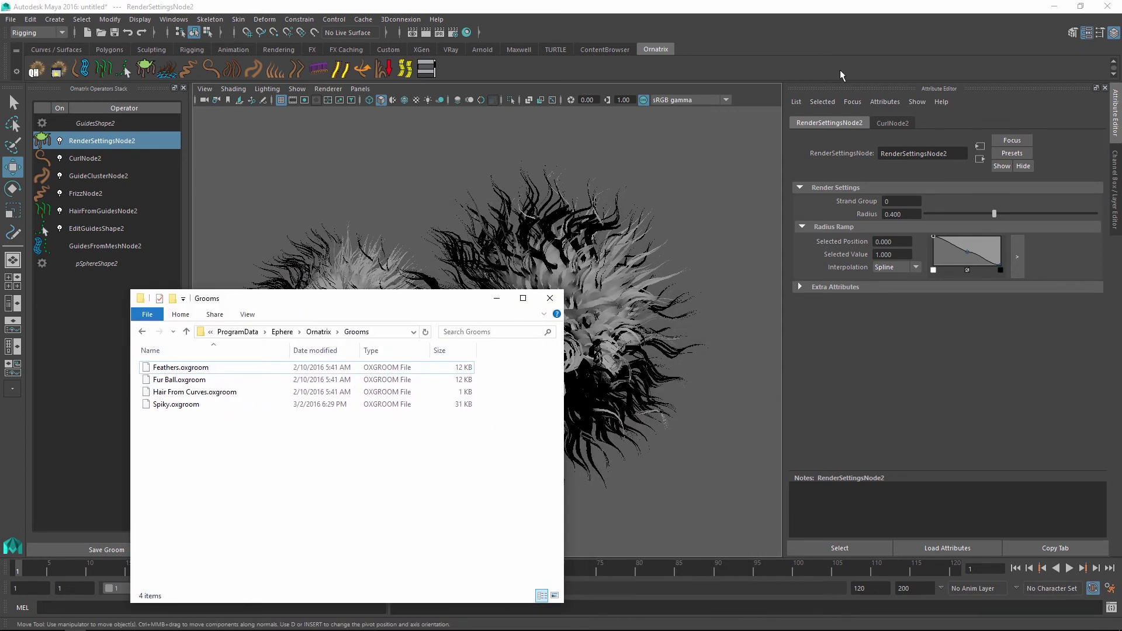
Switch from Maya to 3ds Max and create a sphere centred on the origin in the Front viewport
left_click(1058, 7)
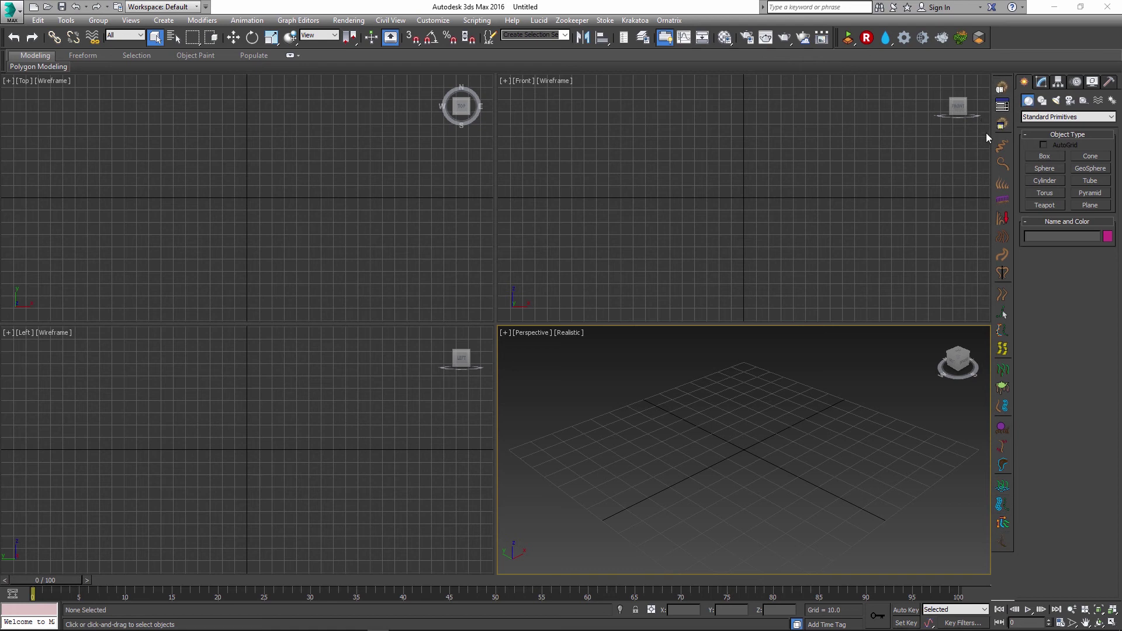
left_click(1046, 168)
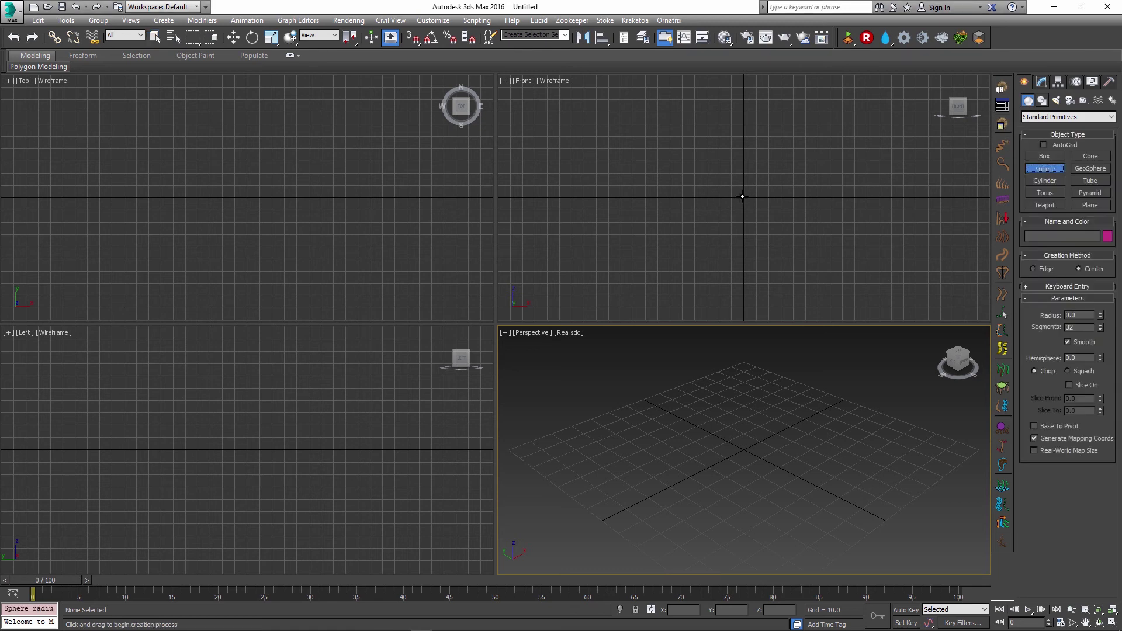
left_click_drag(743, 196, 759, 146)
Apply the saved Spiky groom to the sphere at scale 1.00 and detail 1.00 and maximize the Perspective viewport
left_click(1003, 87)
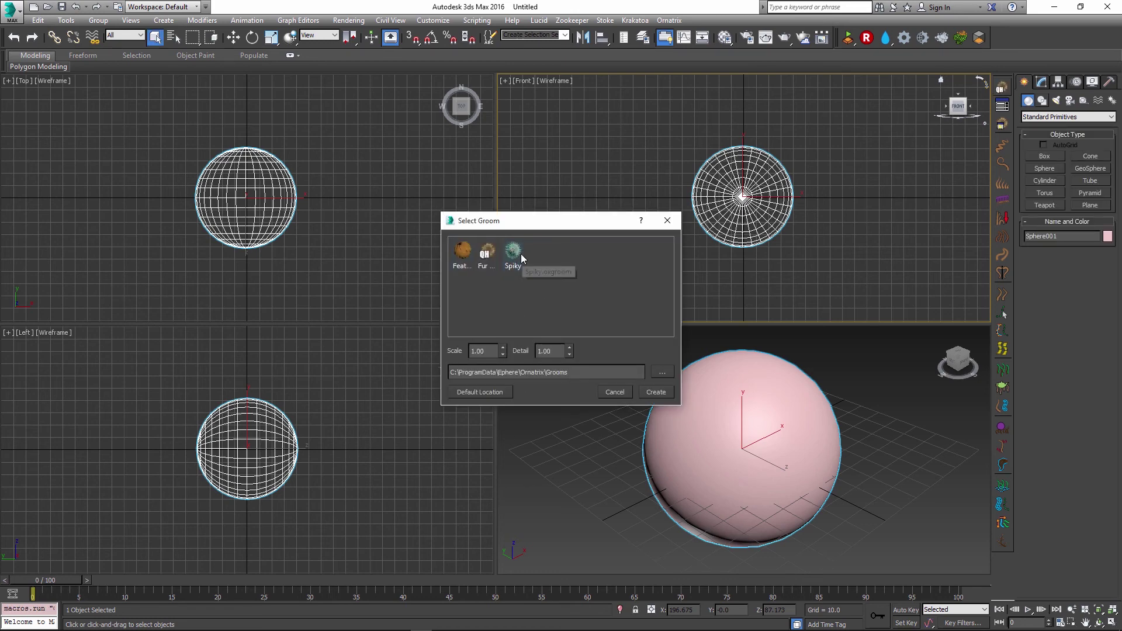
double_click(513, 251)
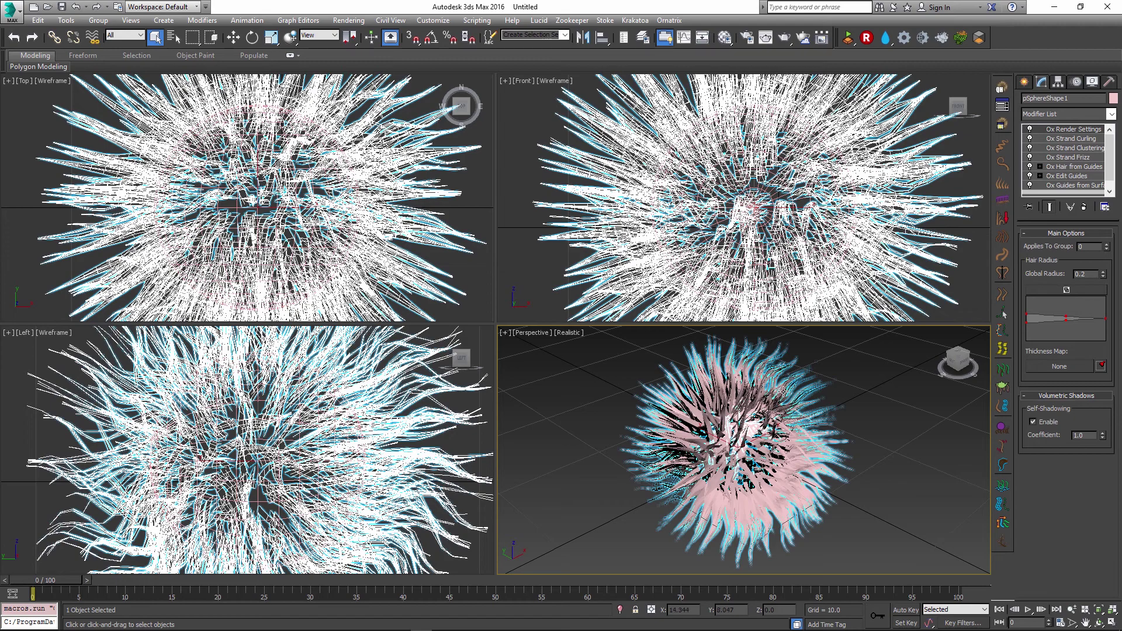
middle_click_drag(805, 418, 731, 365, "alt")
key("alt+w")
Inspect the Spiky groom on the sphere and show the settings of its Ox Strand Frizz modifier
middle_click_drag(526, 350, 540, 374, "alt")
scroll(541, 374, "down", 3)
middle_click_drag(590, 301, 639, 326, "alt")
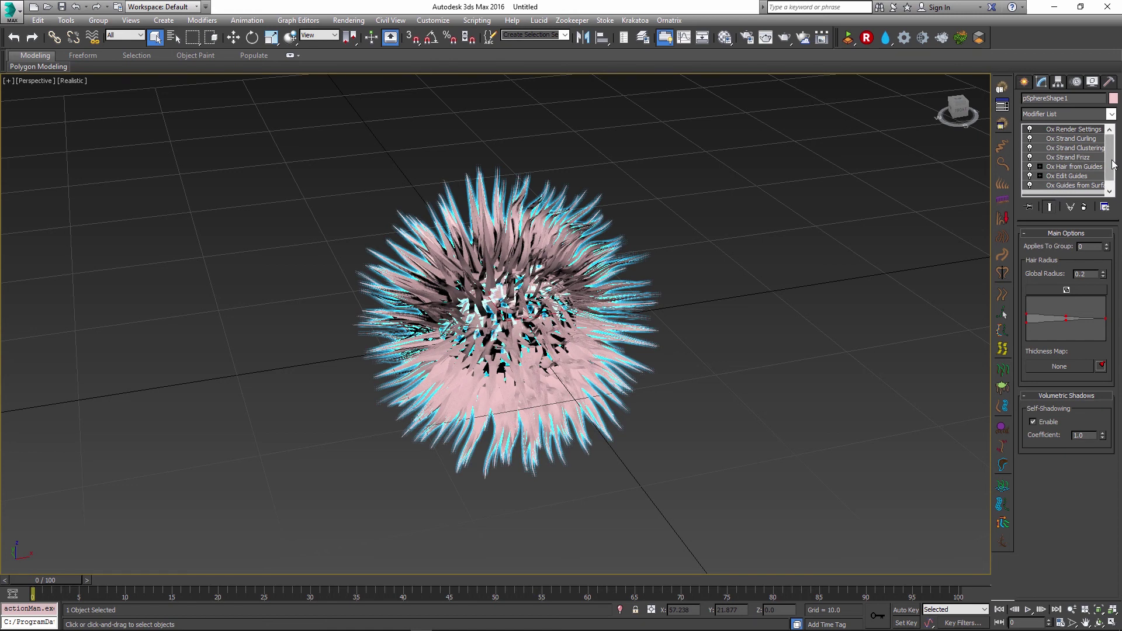
left_click(1034, 158)
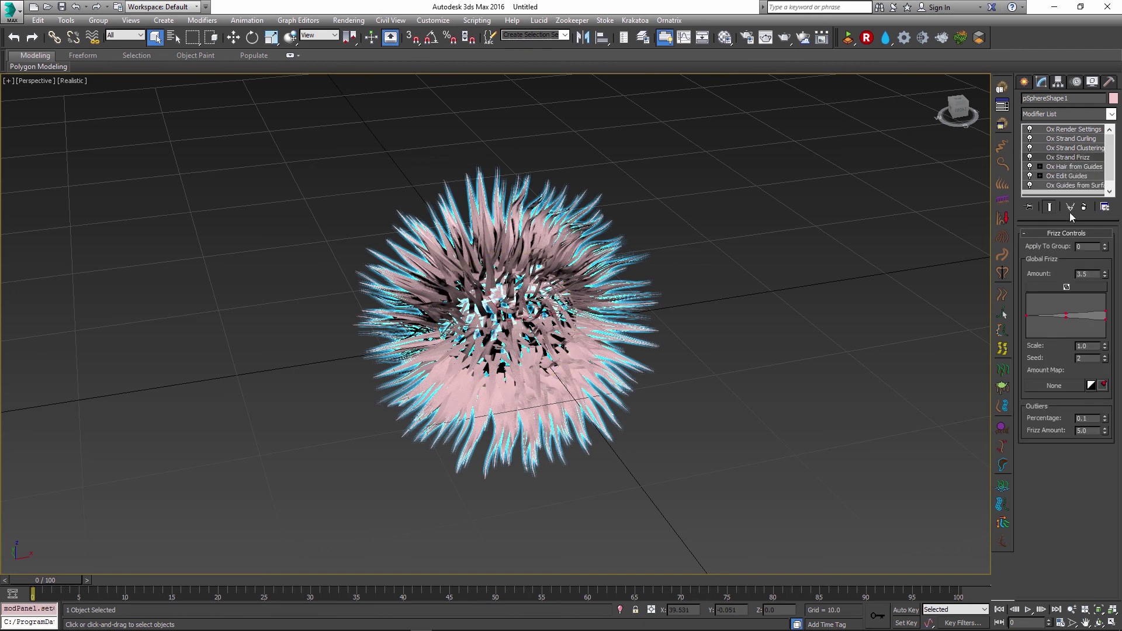